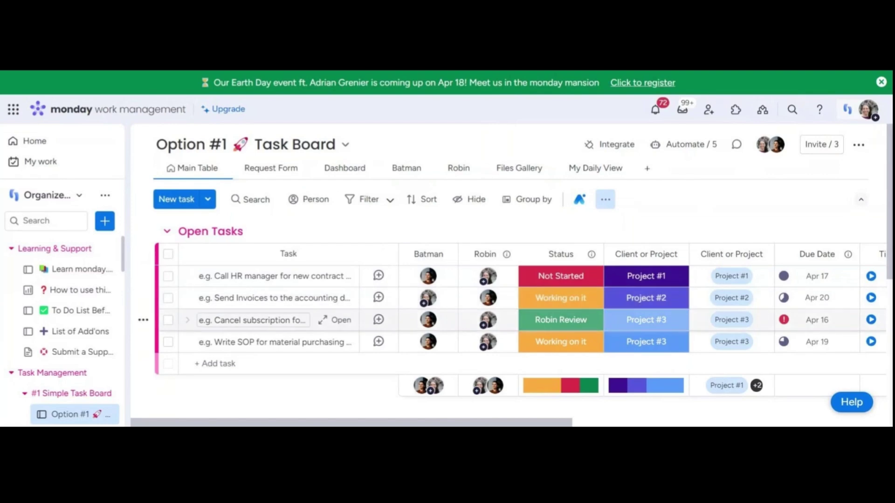
- Look through the tasks in the Open Tasks and Completed Tasks groups of the board
scroll(292, 319, "down", 2)
scroll(291, 320, "up", 2)
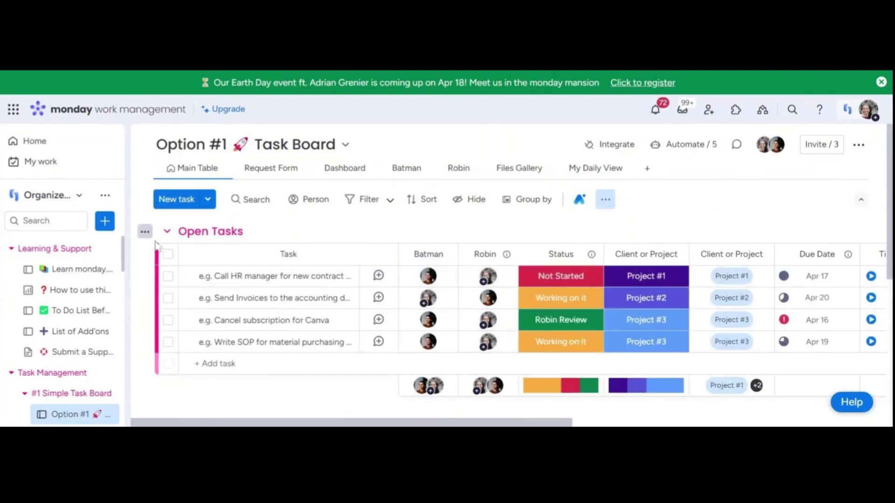
scroll(218, 237, "down", 2)
scroll(214, 280, "down", 2)
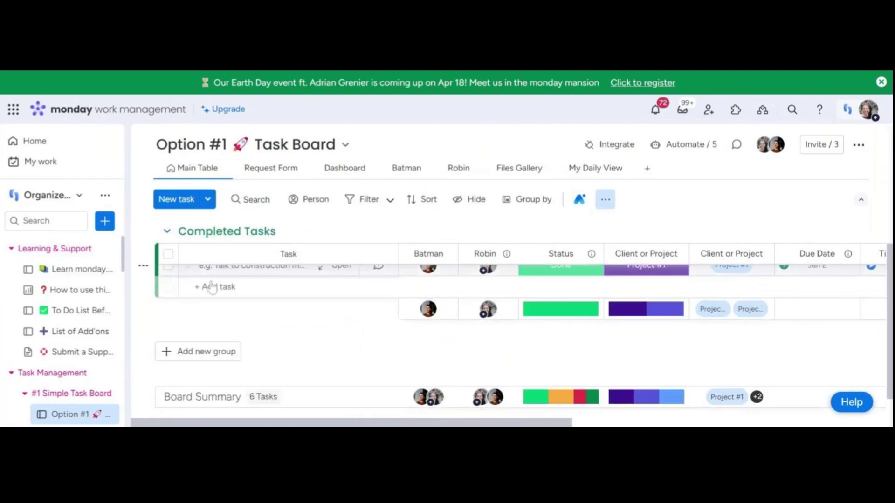
scroll(215, 285, "up", 4)
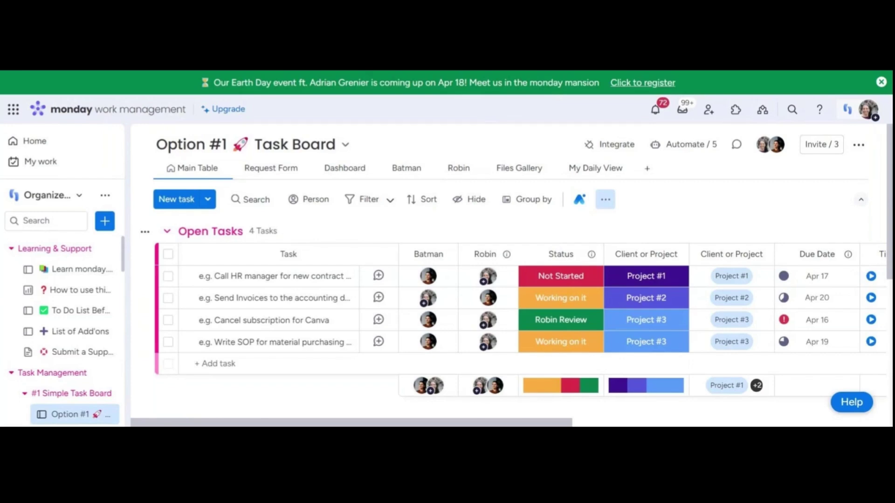
scroll(280, 280, "down", 4)
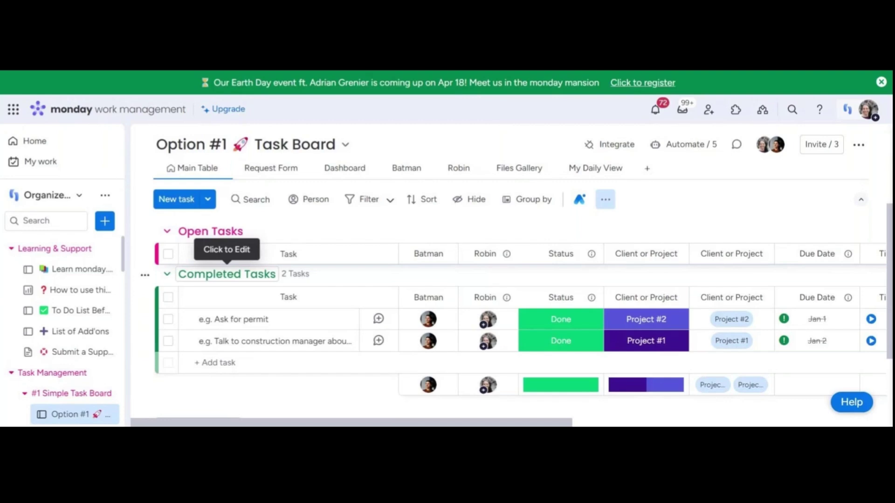
scroll(289, 289, "up", 4)
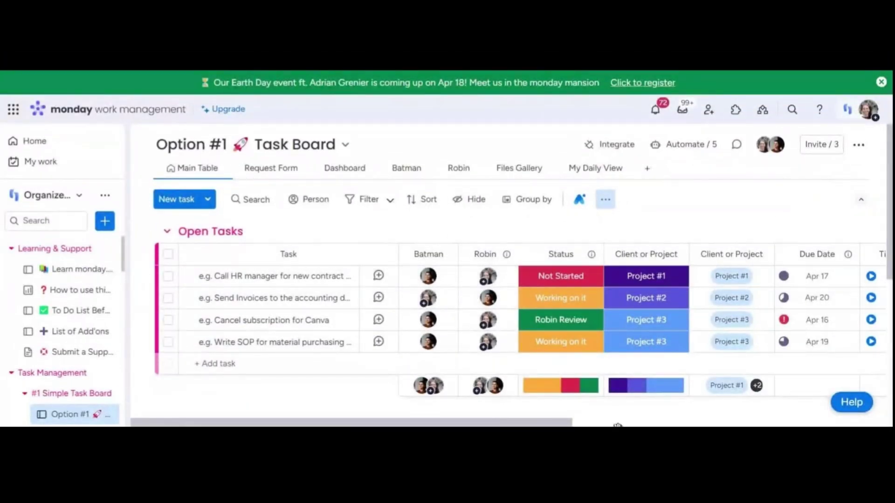
- View the Due Date column's settings, including the deadline mode and due date reminder options, without changing them
left_click_drag(563, 422, 610, 422)
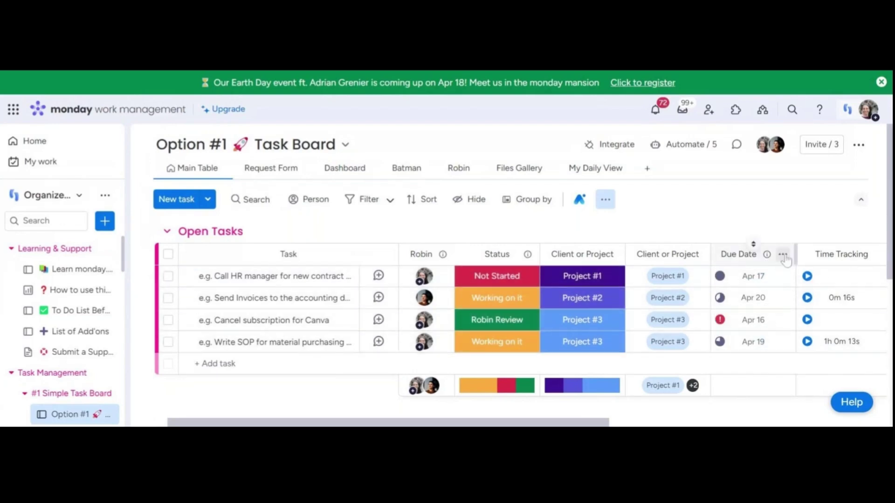
left_click(782, 254)
mouse_move(754, 223)
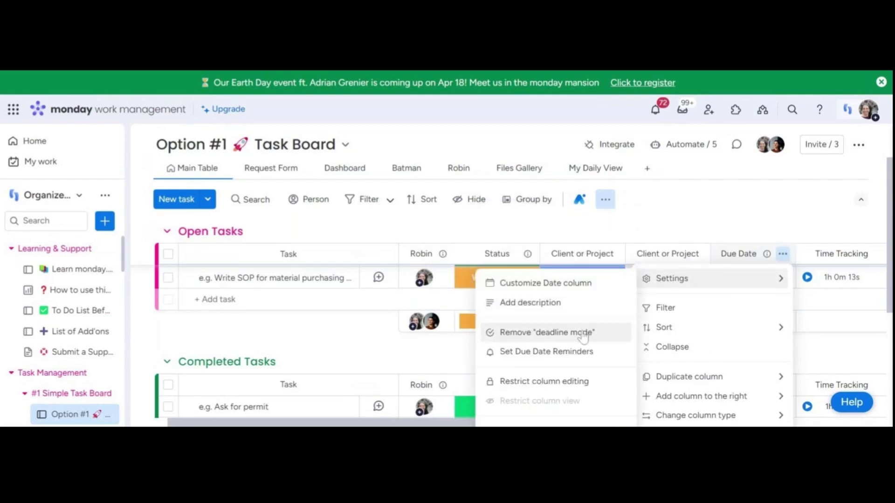
left_click(725, 222)
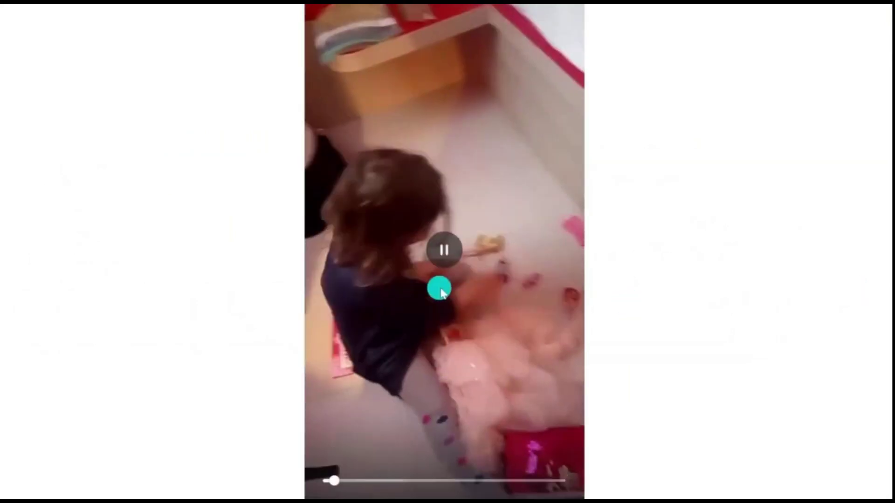
- Pause the video on presentation slide 8 and rewind it to the beginning
left_click(442, 291)
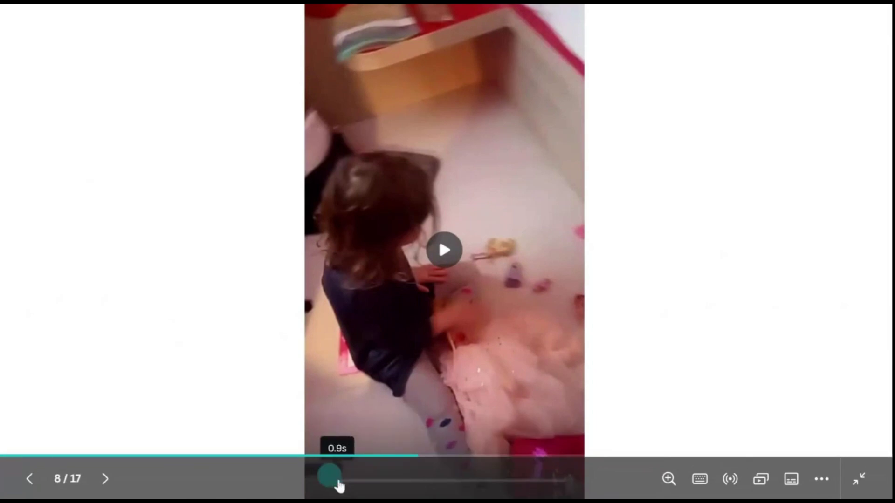
left_click(321, 480)
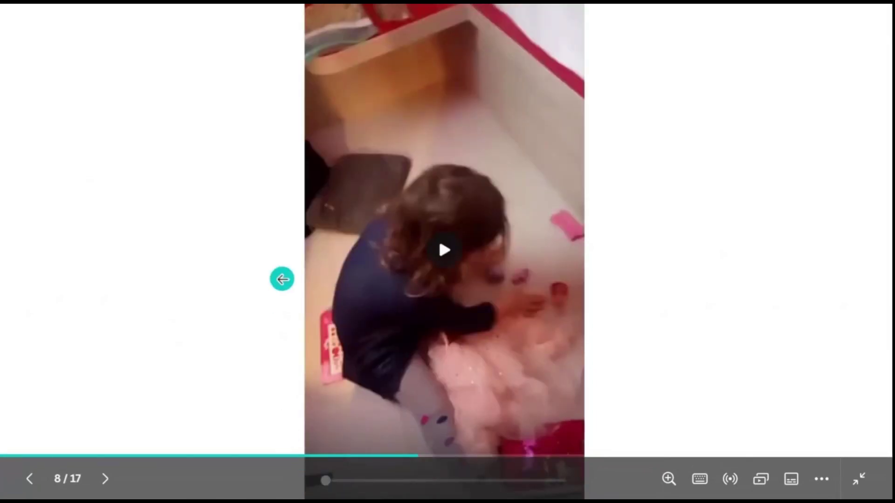
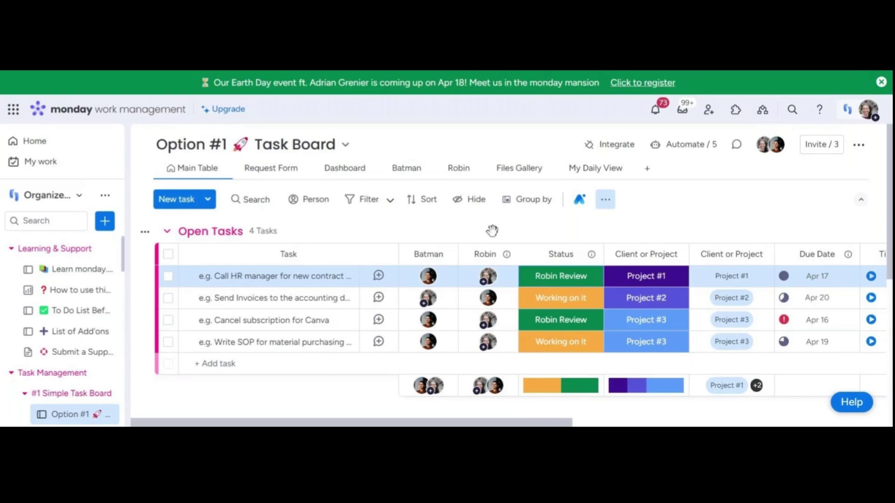
- Open the board's Batman view and examine the advanced filter condition set on its Batman column
left_click(395, 176)
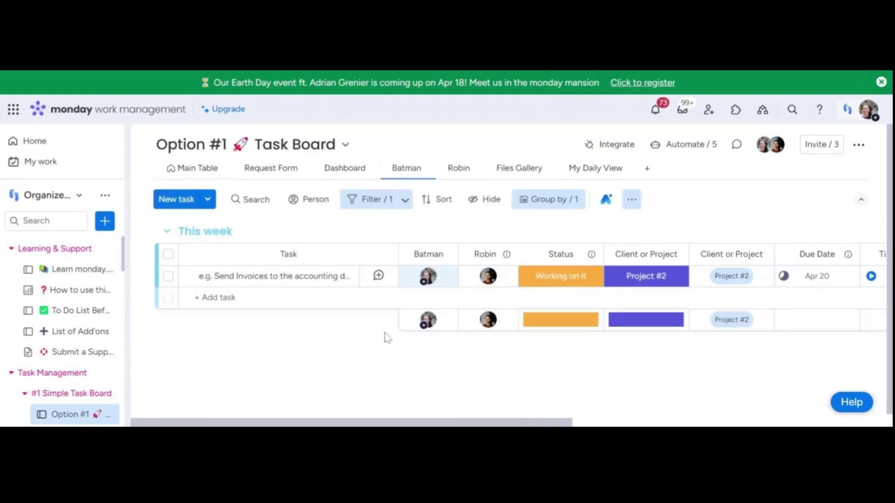
left_click(407, 201)
mouse_move(646, 277)
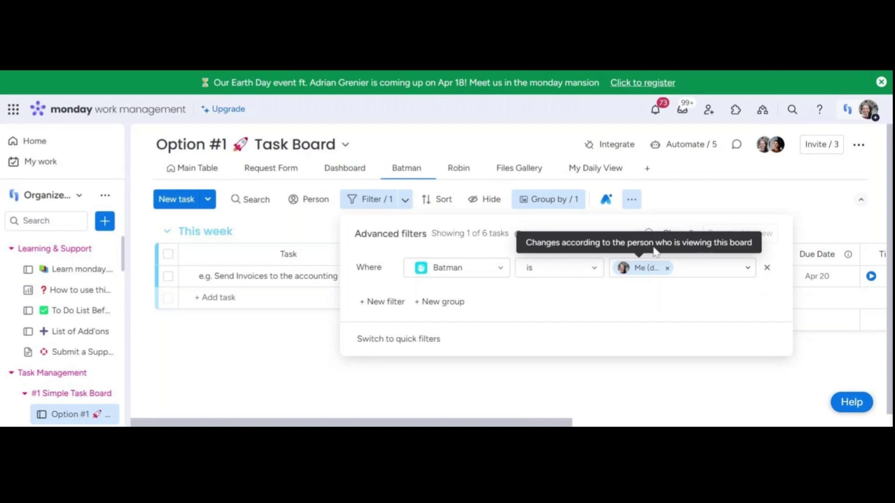
left_click(678, 208)
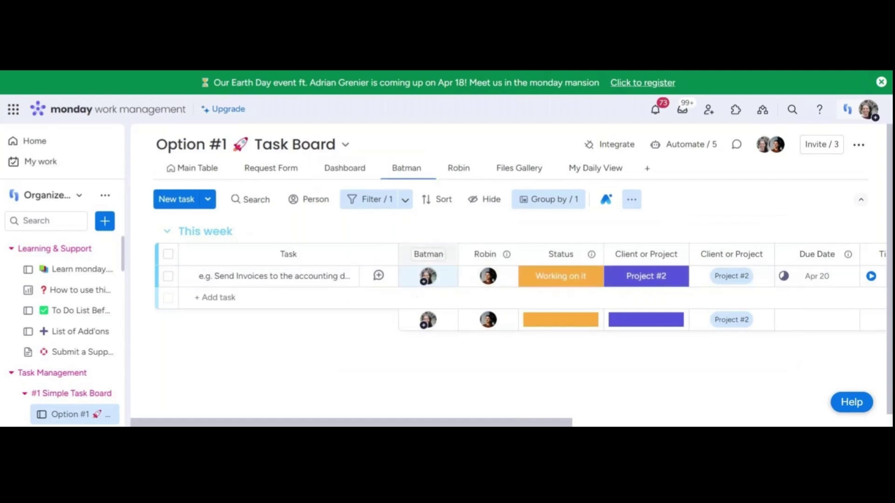
left_click(407, 203)
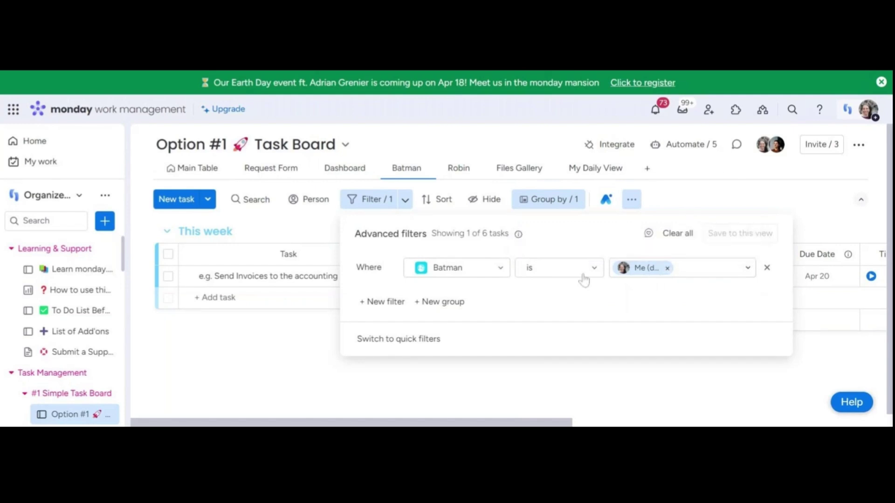
left_click(592, 393)
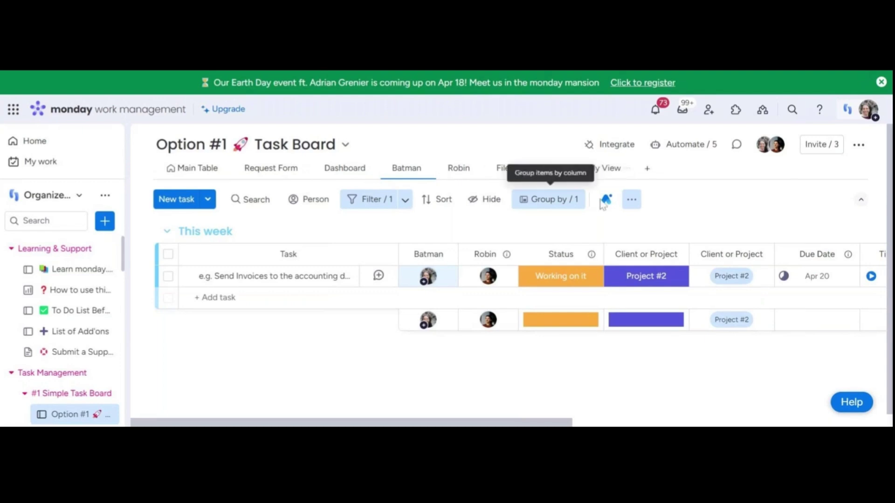
- Compare the advanced filters of the Batman view with its quick filters, leaving both unchanged
left_click(404, 199)
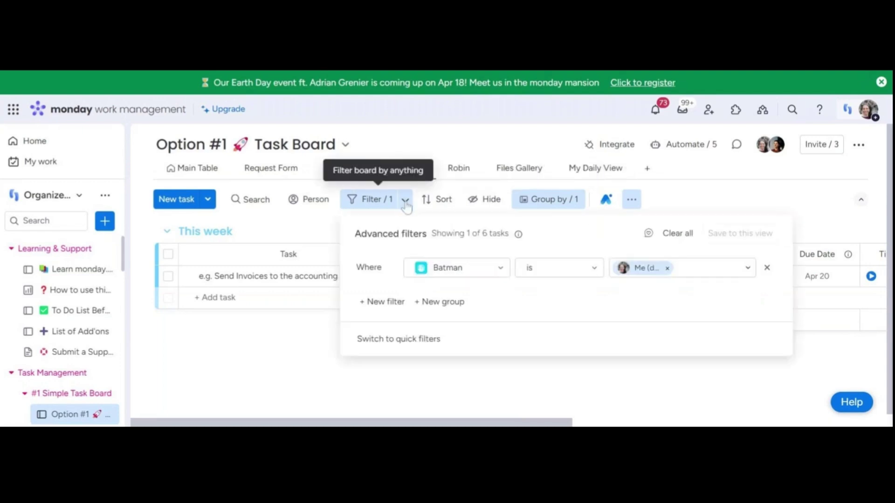
left_click(717, 205)
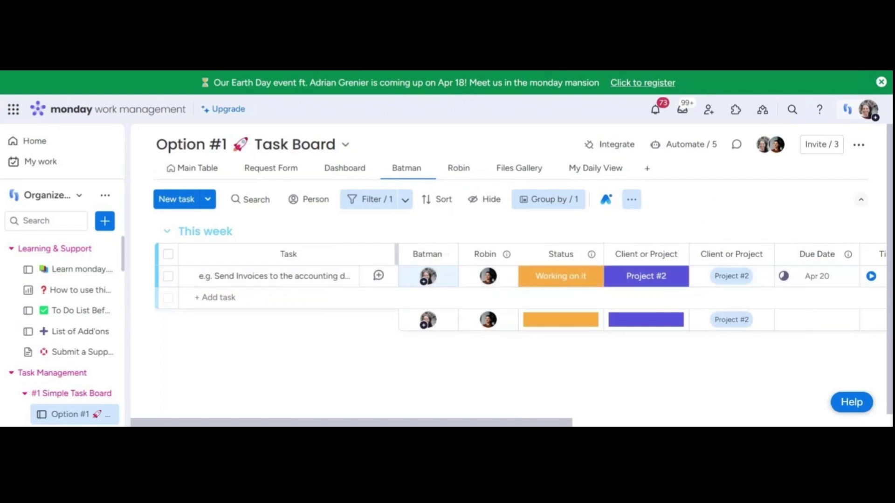
left_click(382, 203)
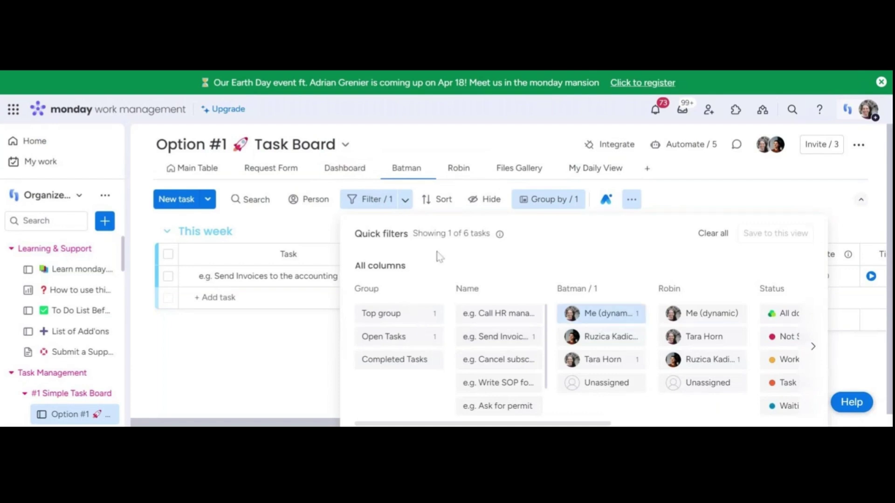
left_click(405, 201)
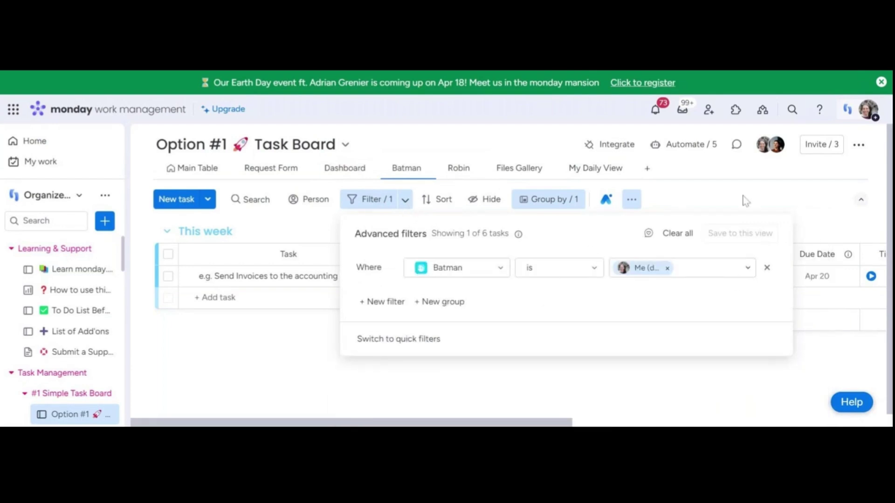
left_click(707, 188)
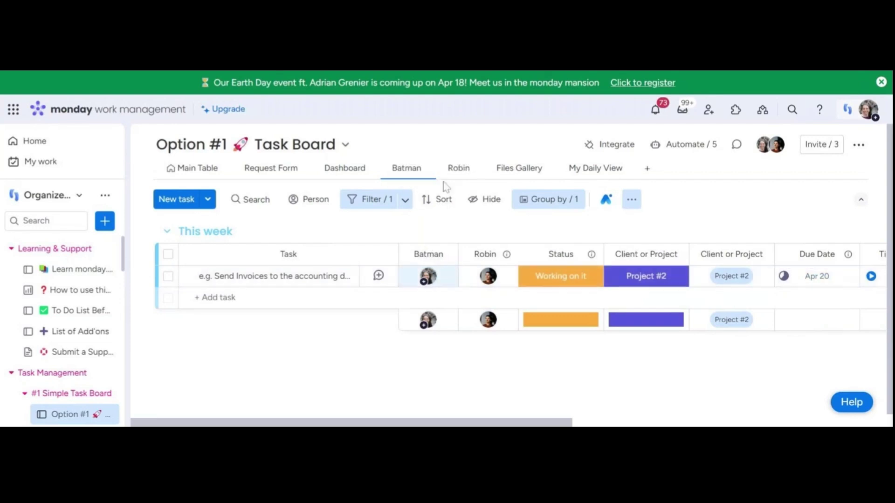
- Look at the tasks in the Robin view and compare them with those in the Main Table
left_click(450, 169)
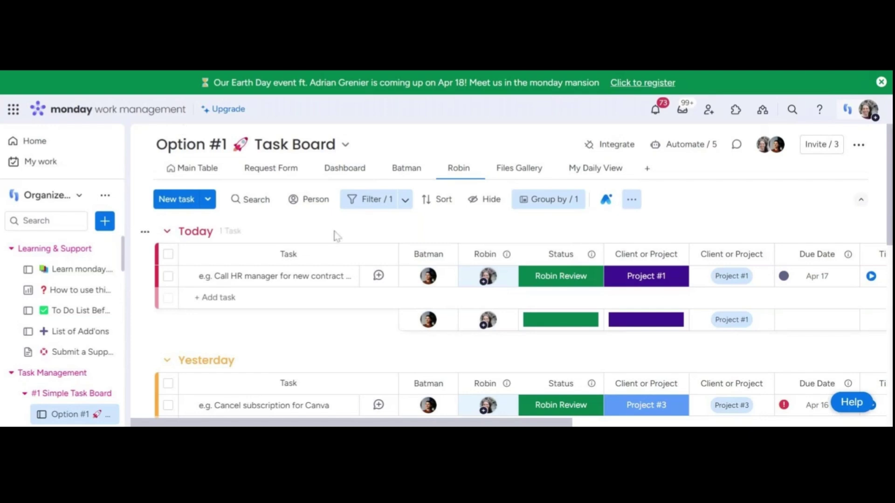
left_click(189, 168)
scroll(233, 298, "down", 2)
scroll(228, 294, "up", 2)
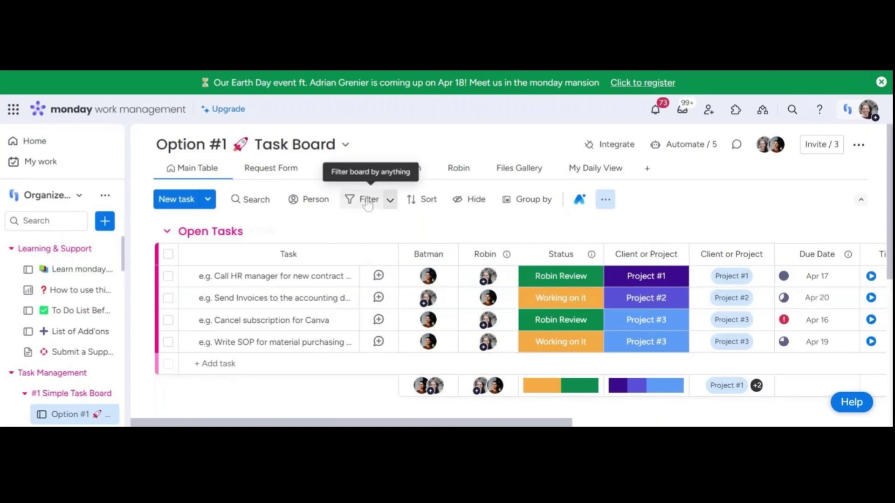
- Add an advanced filter to the Robin view requiring Due Date to be Overdue or Today, and check its conditions
left_click(448, 177)
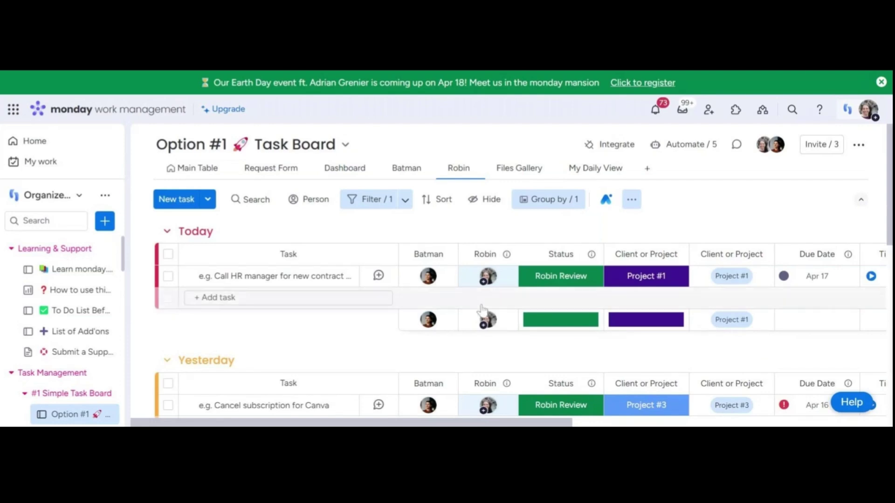
left_click(406, 200)
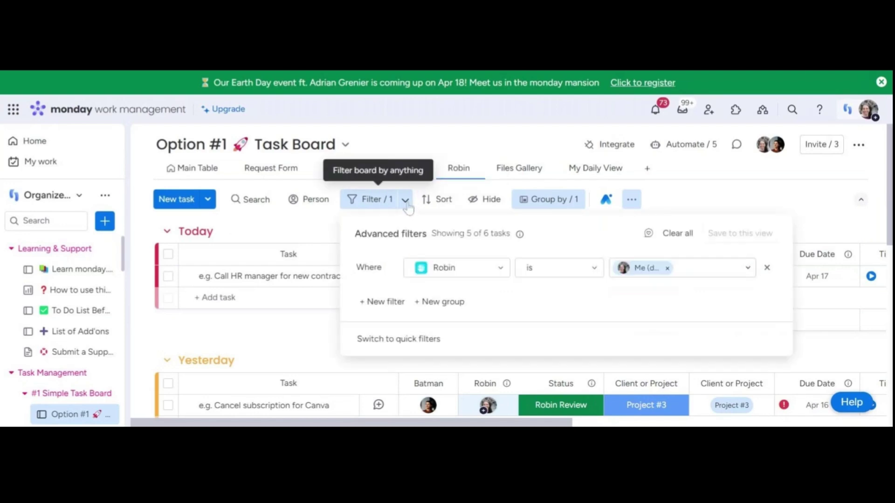
left_click(381, 302)
left_click(499, 297)
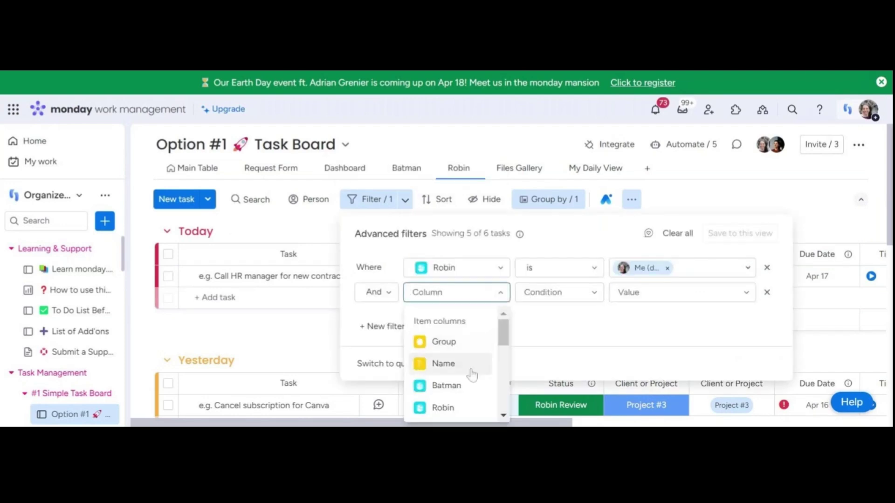
scroll(463, 373, "down", 2)
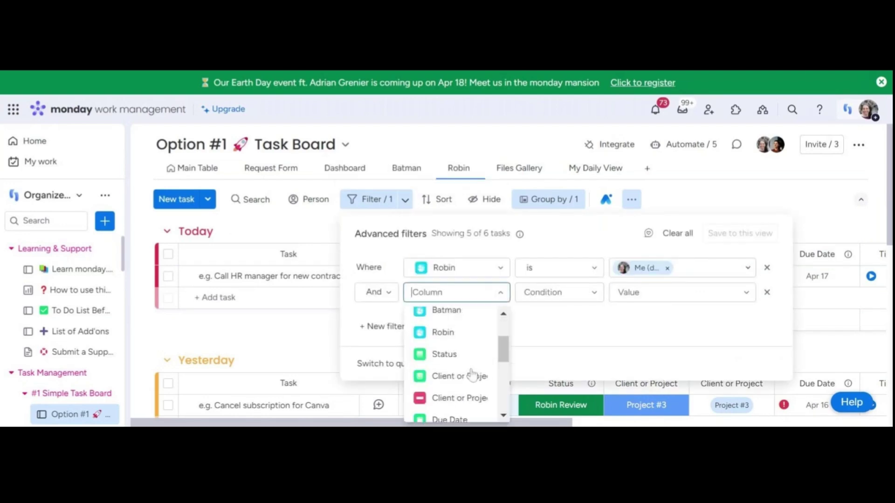
left_click(454, 417)
left_click(672, 307)
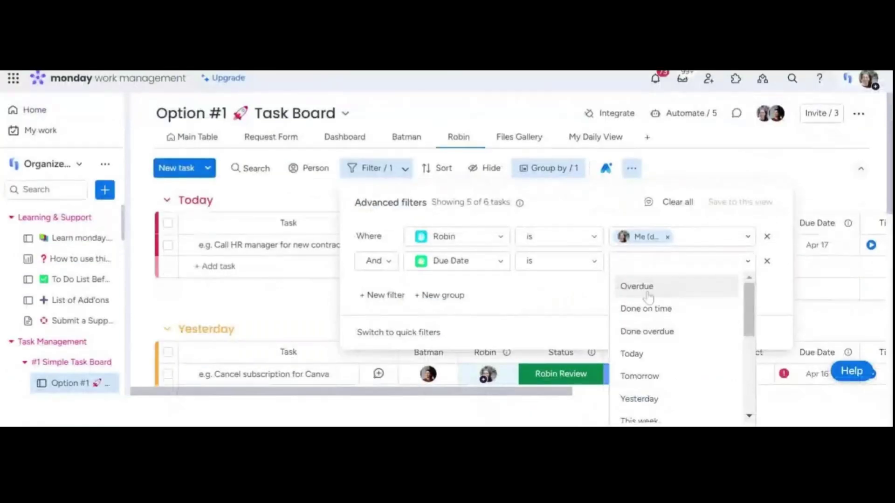
left_click(645, 288)
left_click(675, 293)
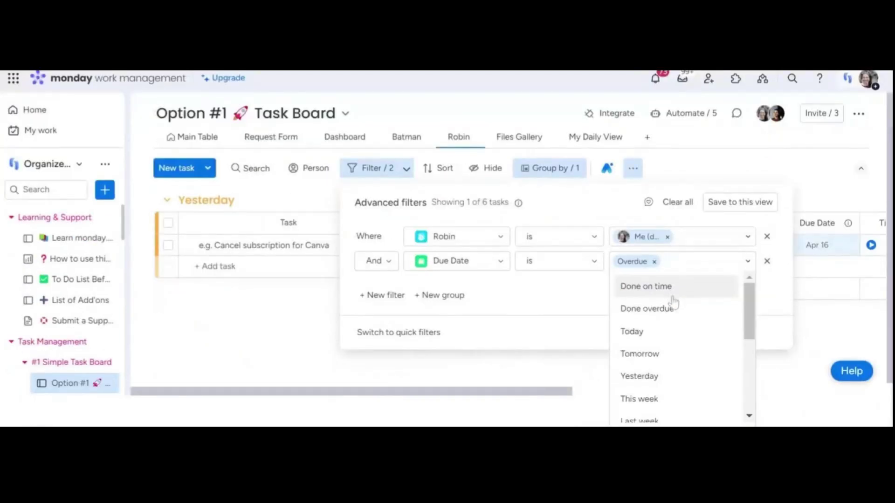
left_click(627, 330)
left_click(769, 199)
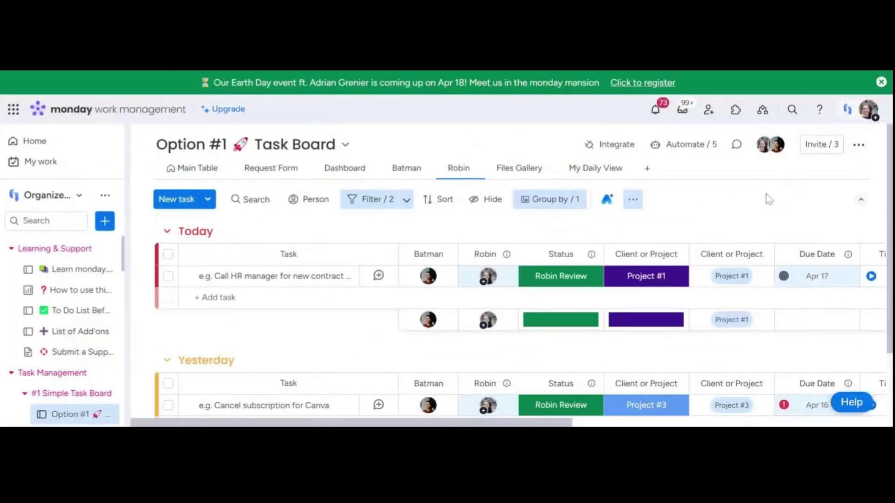
left_click(406, 200)
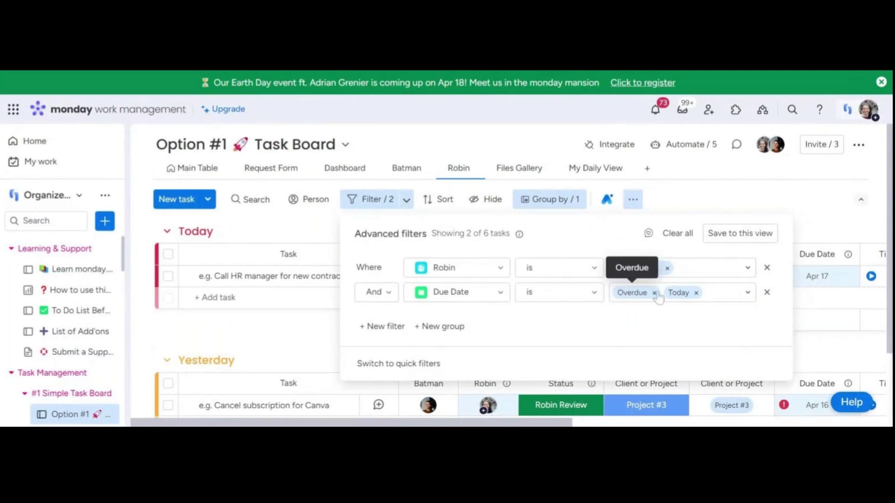
left_click(839, 246)
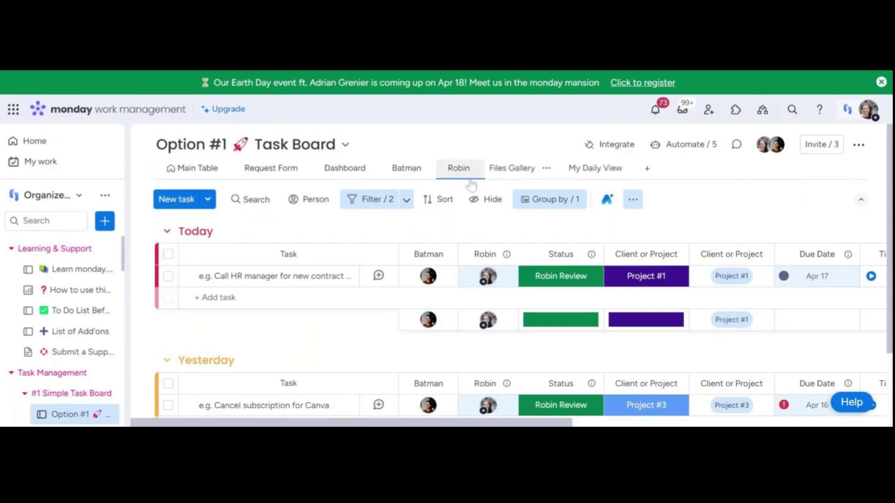
- Open My Daily View and review its view options and advanced filter conditions
left_click(595, 169)
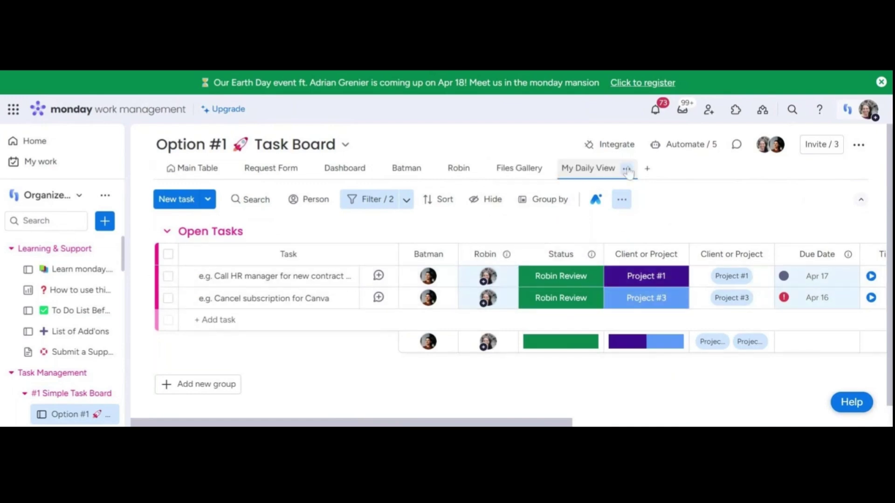
left_click(627, 169)
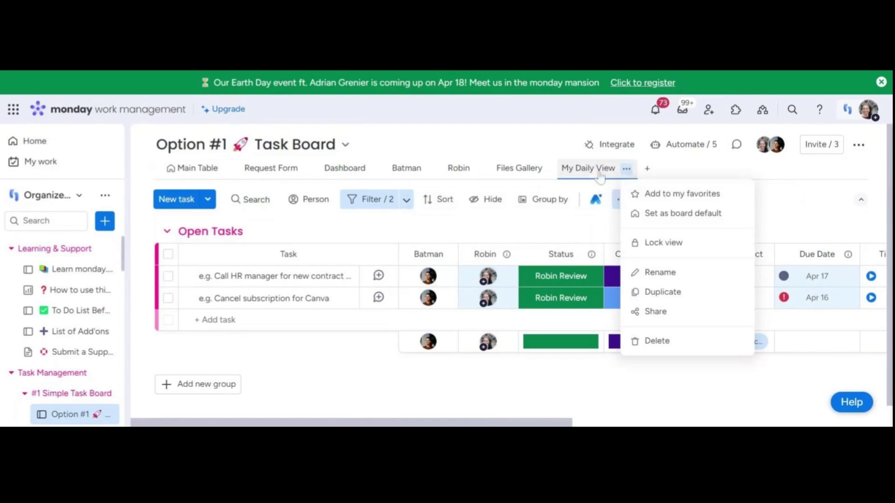
left_click(373, 199)
left_click(406, 200)
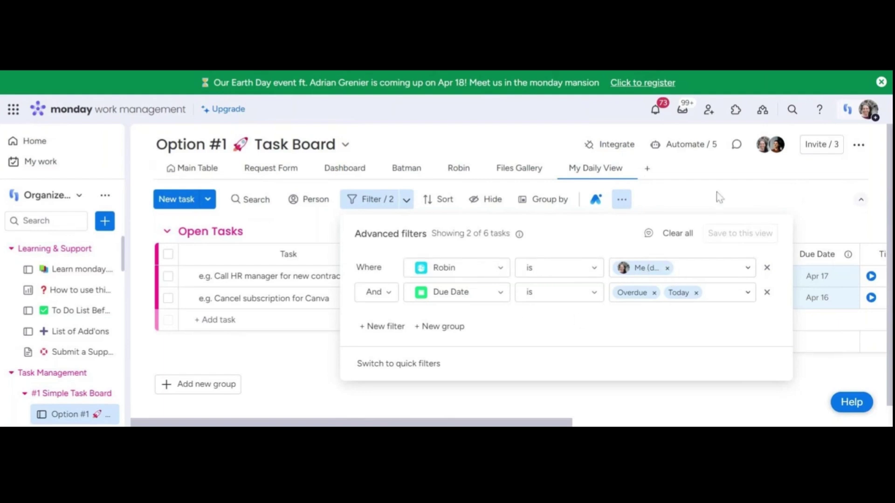
- Set the Due Date condition in My Daily View's advanced filter to Overdue or This week
left_click(696, 293)
left_click(700, 300)
scroll(685, 320, "down", 3)
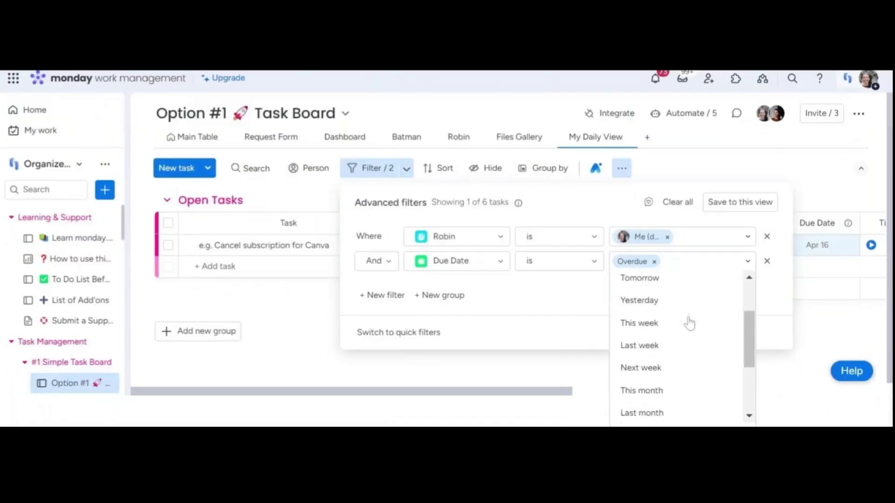
left_click(647, 323)
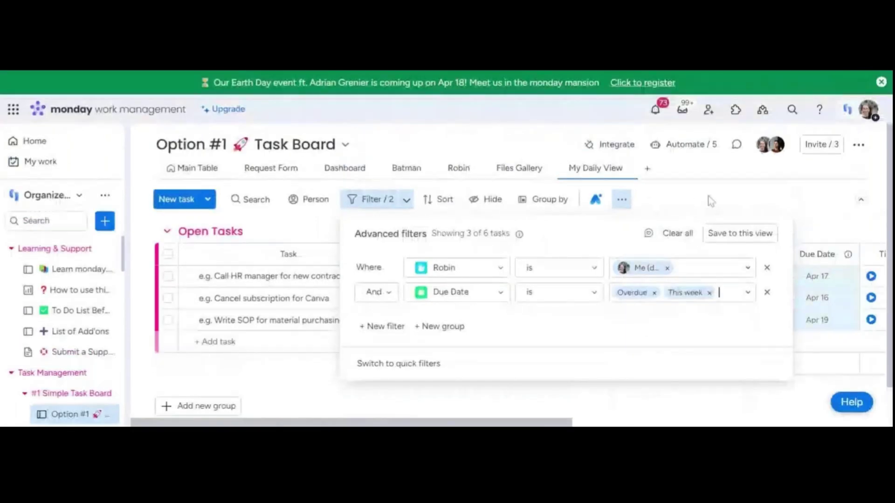
key("Escape")
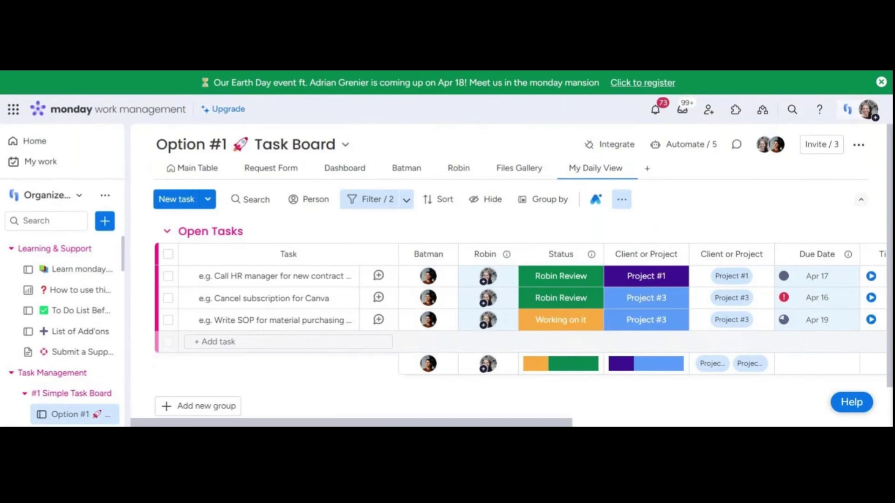
- Compare the open tasks in the Main Table with those in My Daily View and the Batman view
left_click(184, 173)
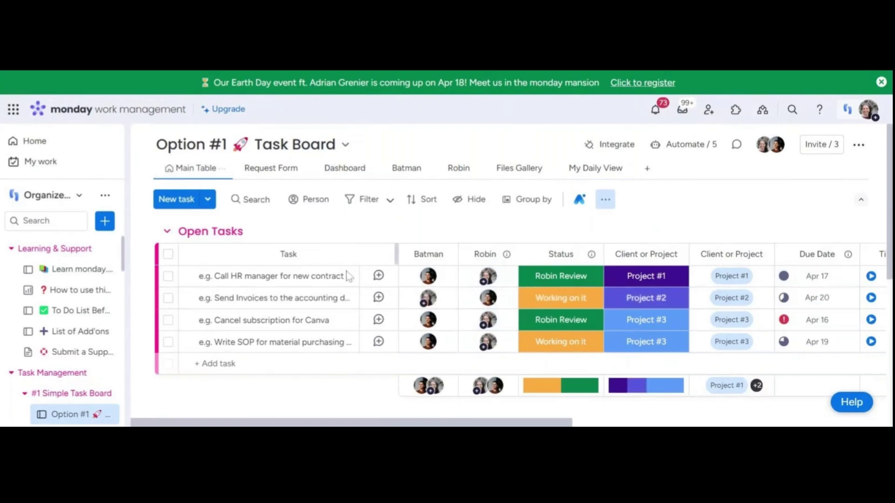
scroll(408, 297, "down", 4)
scroll(408, 297, "up", 3)
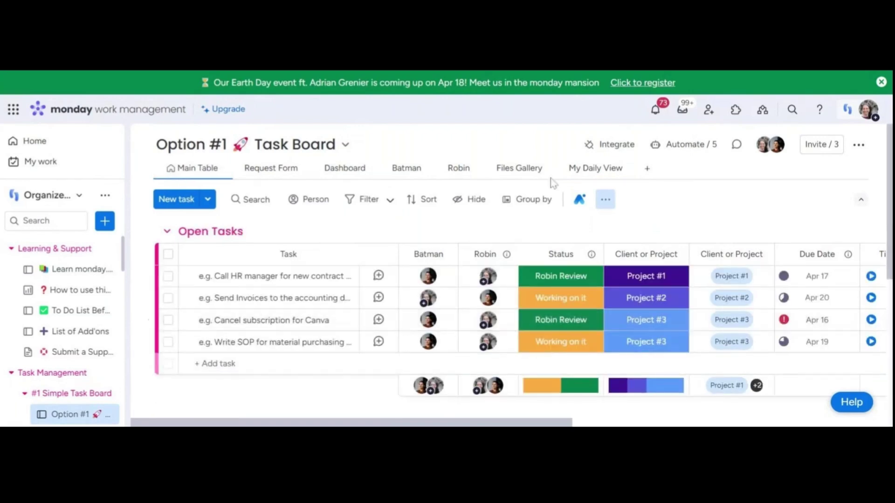
left_click(576, 172)
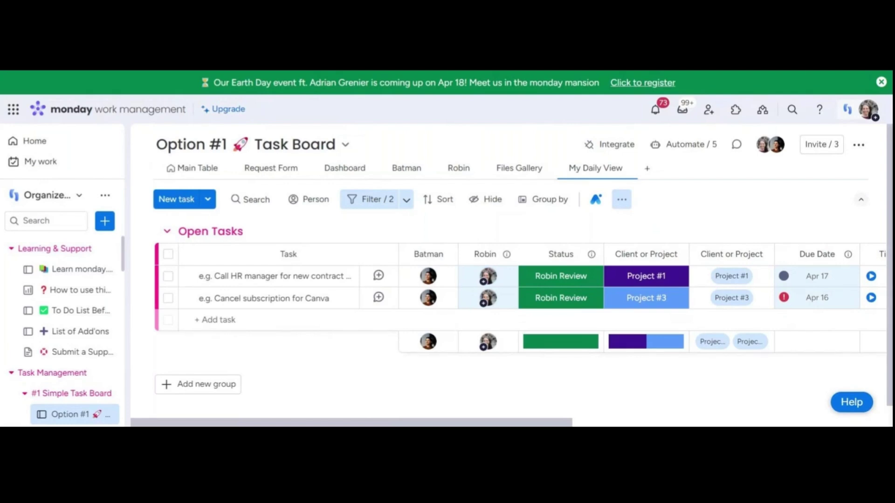
left_click(391, 171)
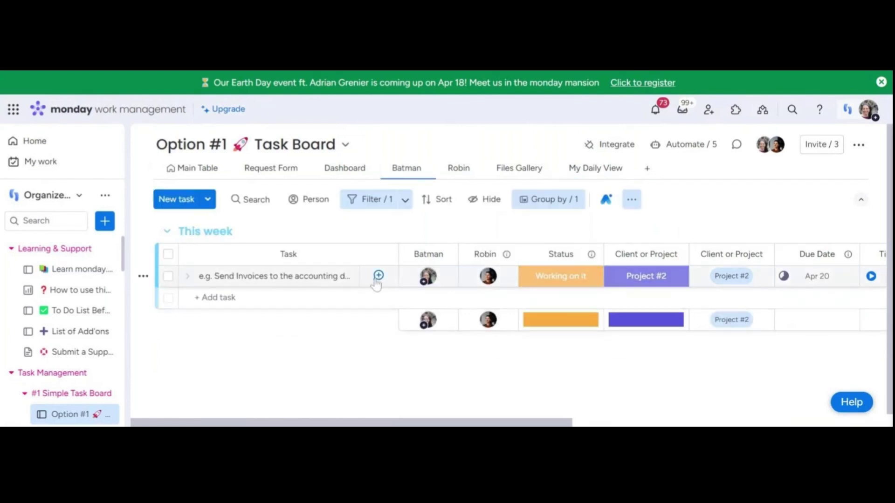
- Group the tasks in the Robin view by Client or Project
left_click(449, 174)
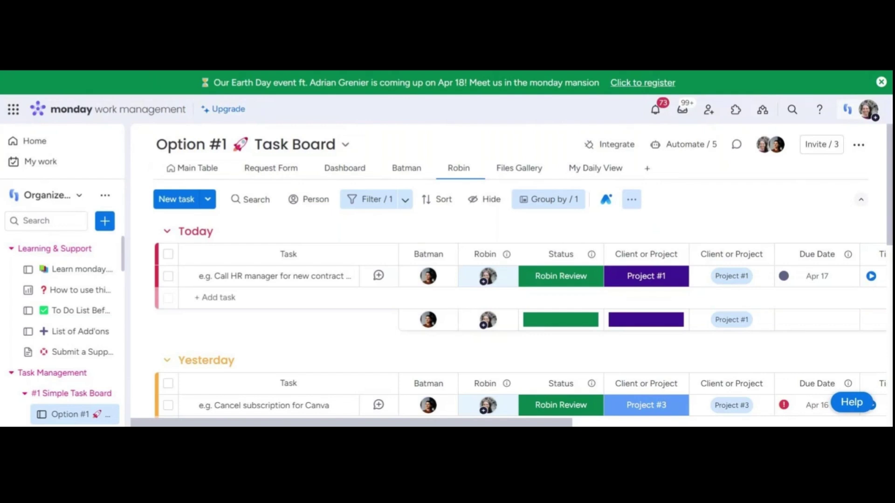
left_click(541, 207)
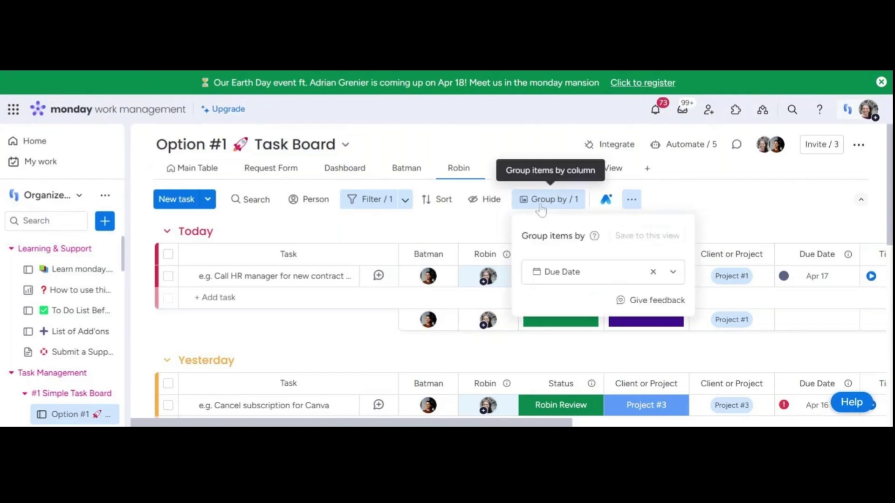
left_click(673, 272)
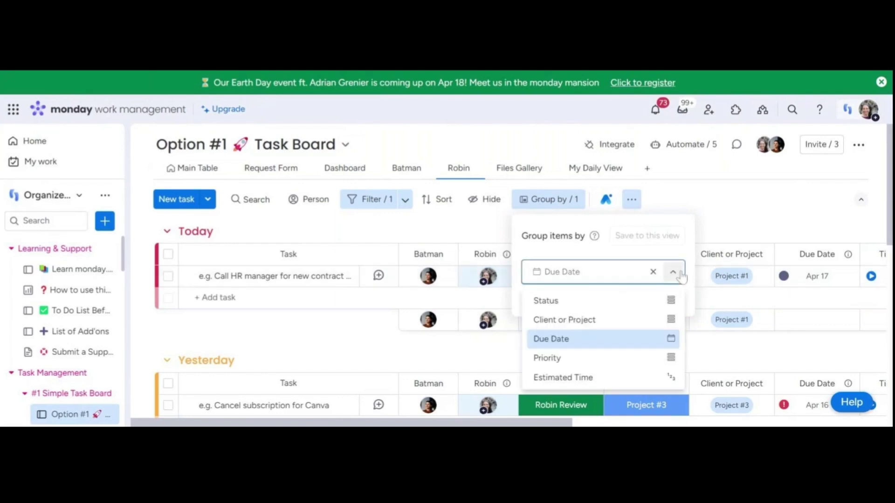
left_click(584, 320)
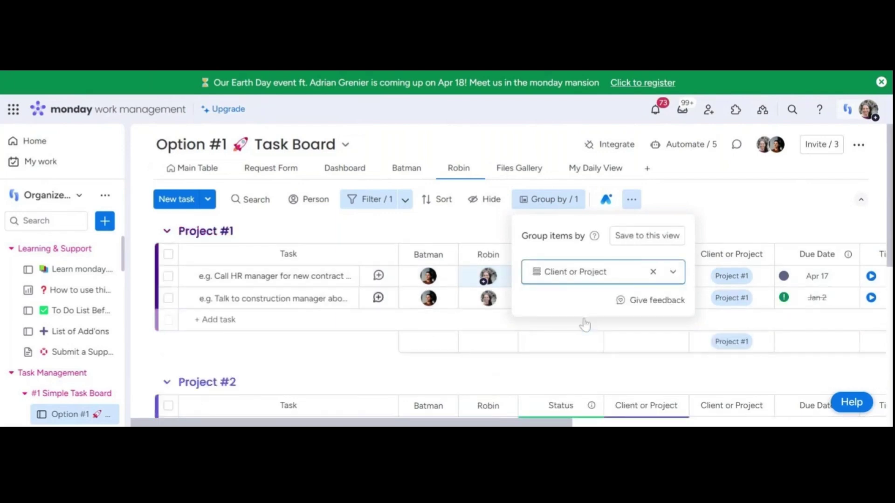
left_click(783, 188)
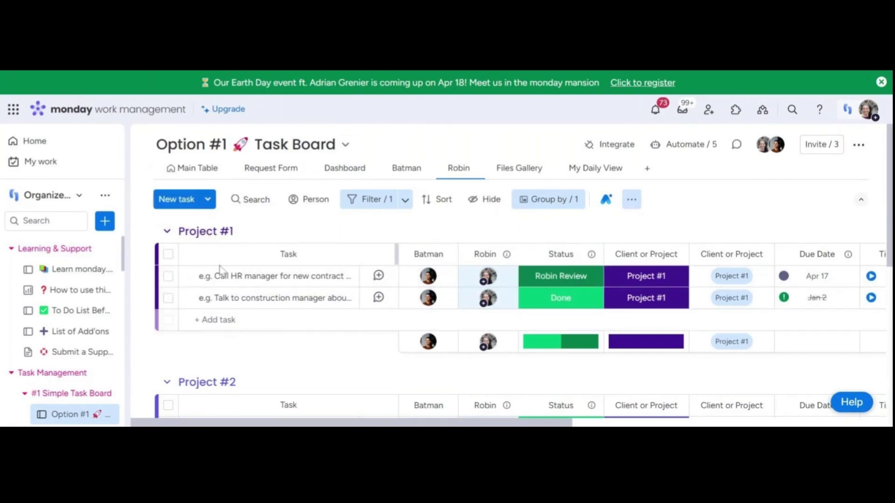
- Review the tasks in each project group of the Robin view and check the view's advanced filter conditions
scroll(219, 274, "down", 3)
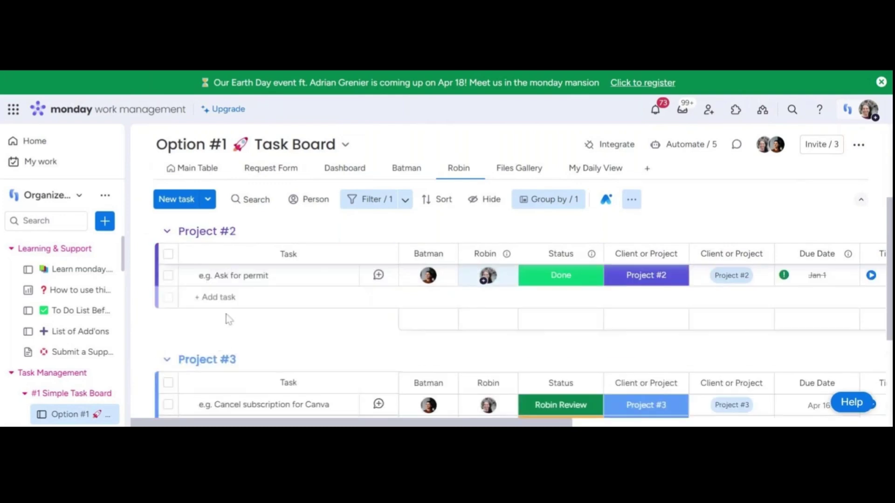
scroll(220, 343, "down", 3)
scroll(224, 344, "up", 3)
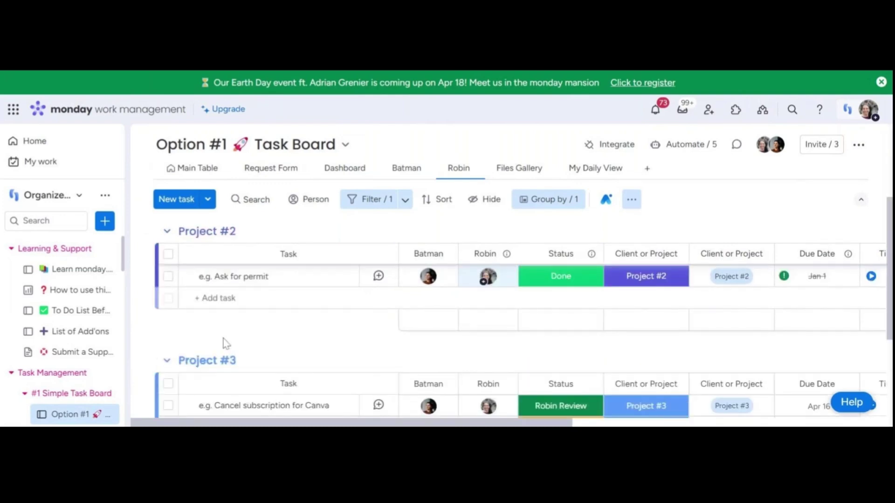
scroll(222, 339, "up", 3)
left_click(404, 205)
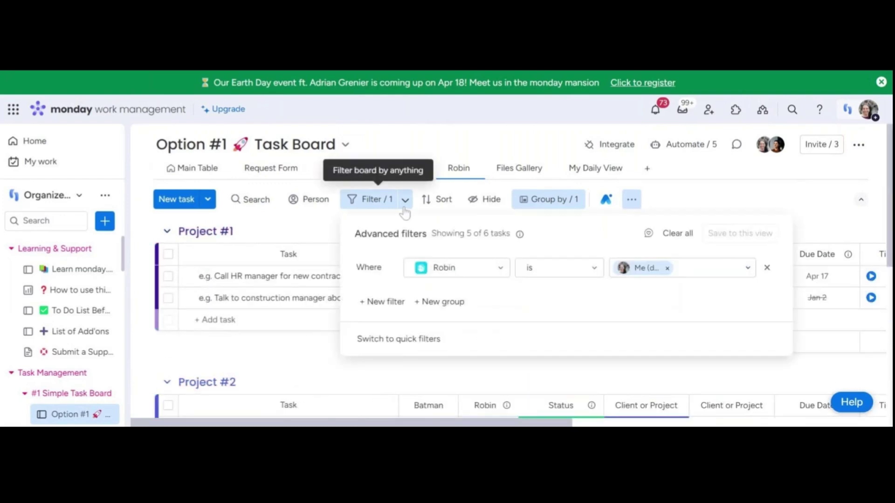
left_click(792, 203)
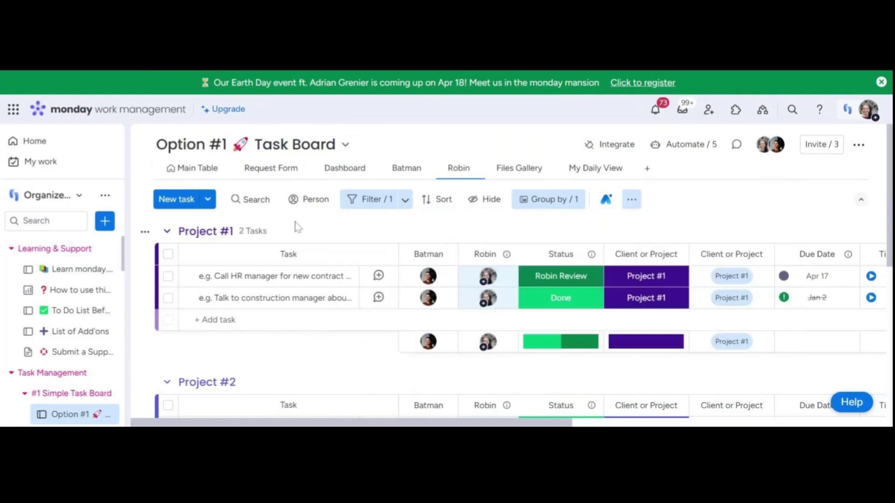
scroll(255, 270, "down", 2)
scroll(257, 289, "down", 4)
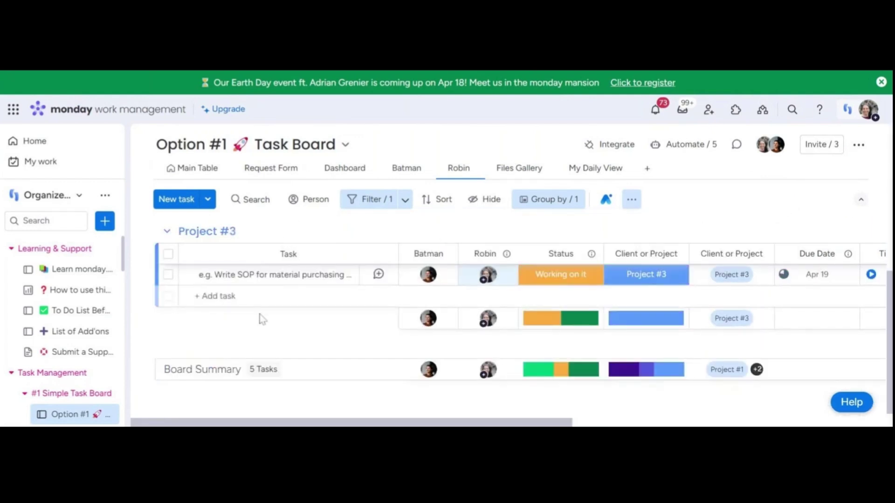
scroll(260, 316, "up", 6)
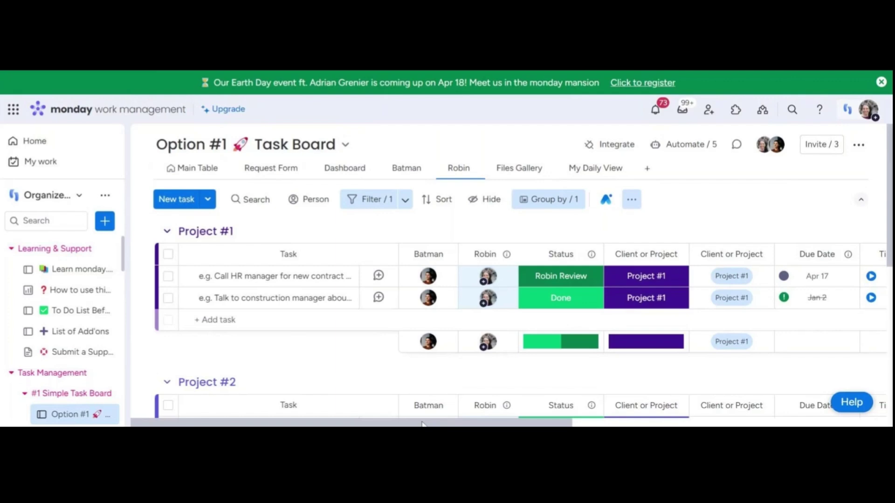
- Set the Estimated Time of the "Talk to construction manager" task in Project #1 to 1
left_click_drag(421, 424, 750, 425)
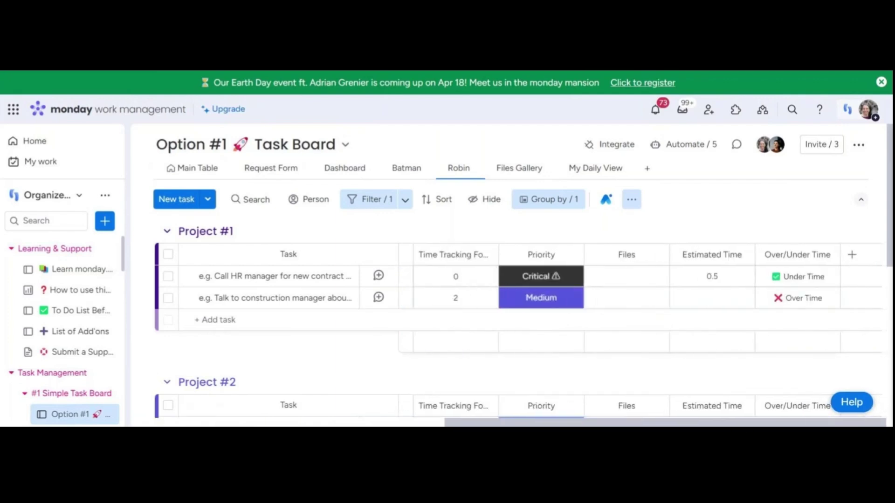
scroll(412, 264, "left", 3)
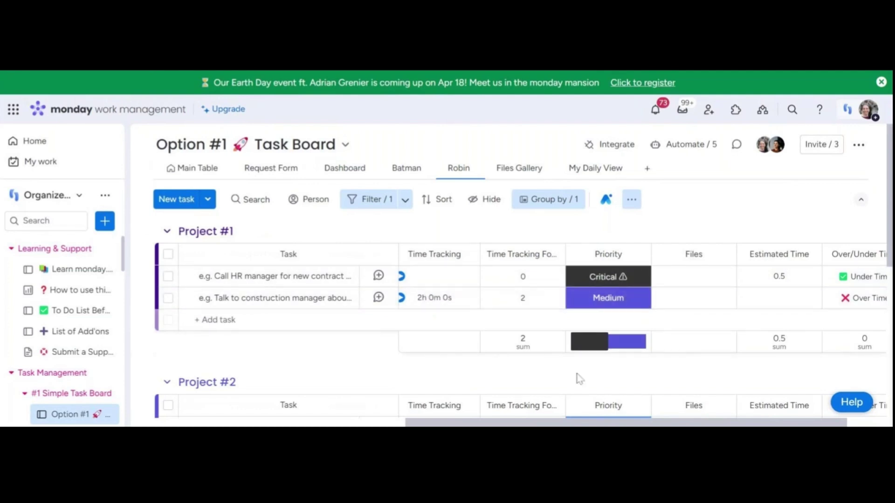
left_click_drag(576, 424, 604, 424)
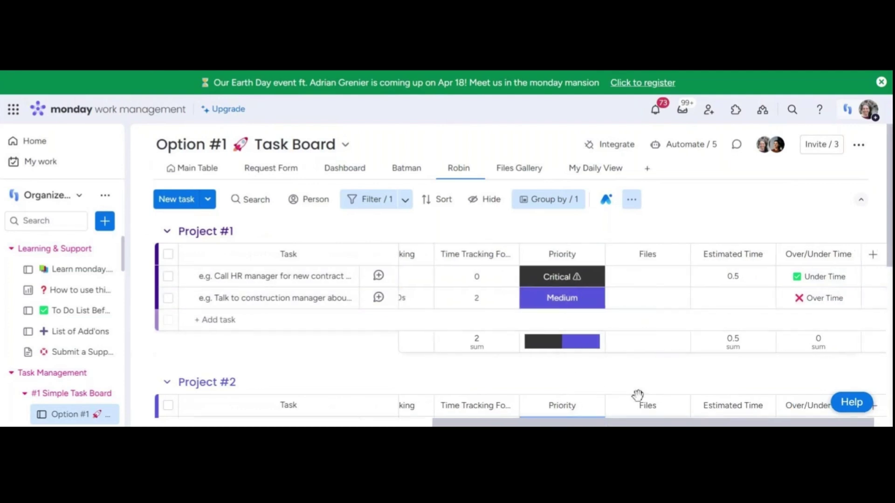
left_click(733, 298)
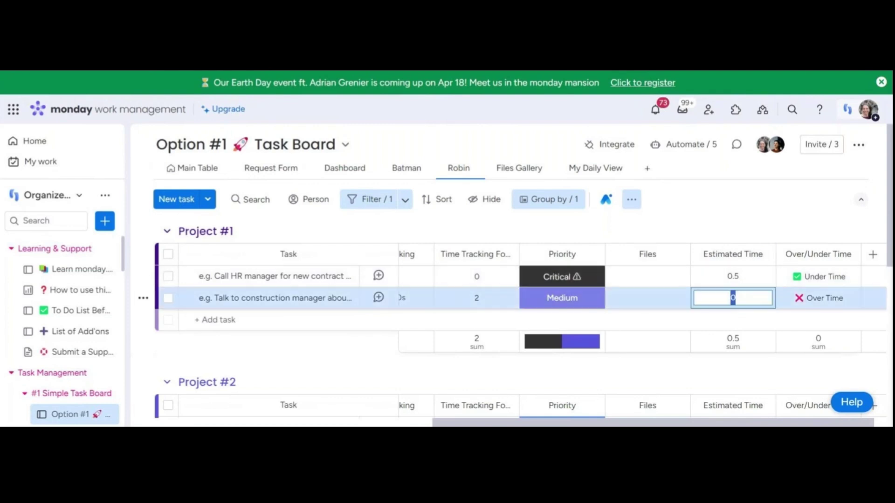
type("1")
key("Return")
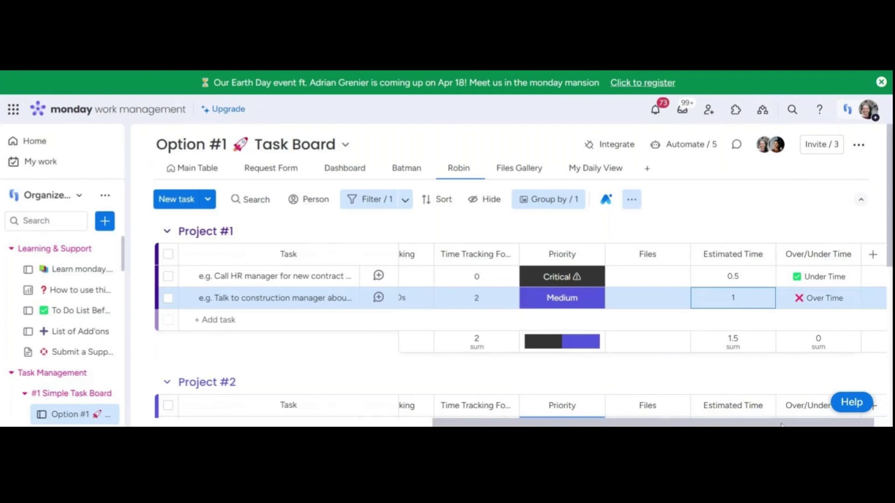
- Clear the Estimated Time of the "Talk to construction manager" task and set it to 4
left_click_drag(781, 425, 779, 425)
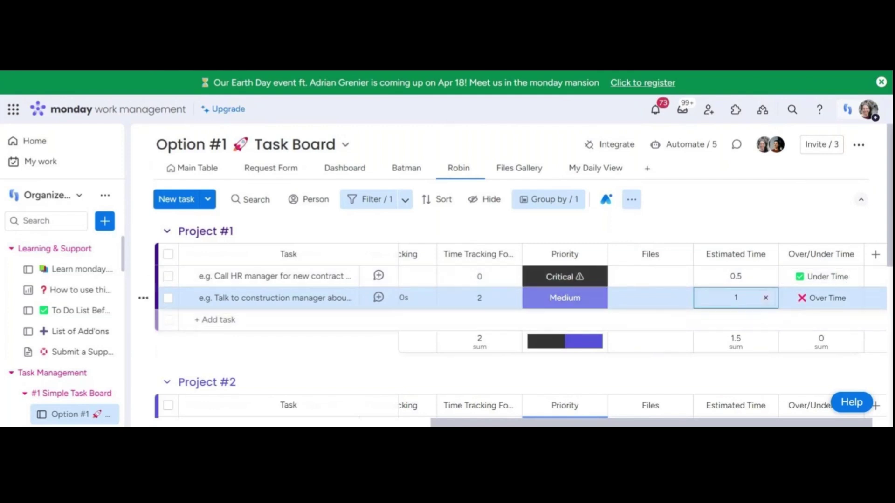
left_click(765, 298)
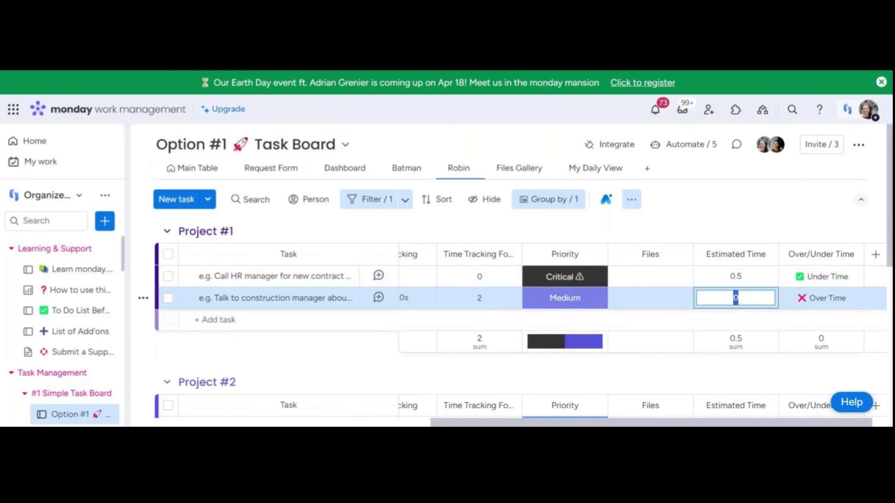
type("4")
key("Return")
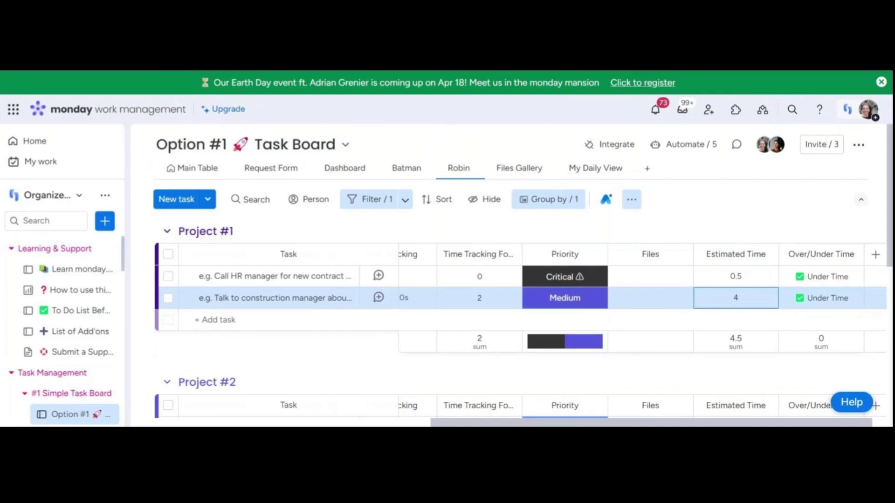
- Examine the formula behind the Over/Under Time column and close it without changes
left_click(851, 257)
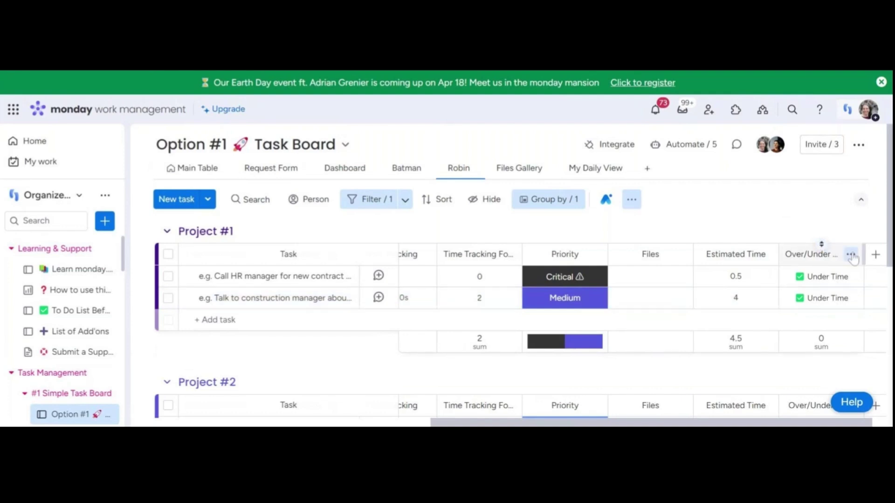
left_click(851, 255)
left_click(850, 256)
left_click(850, 255)
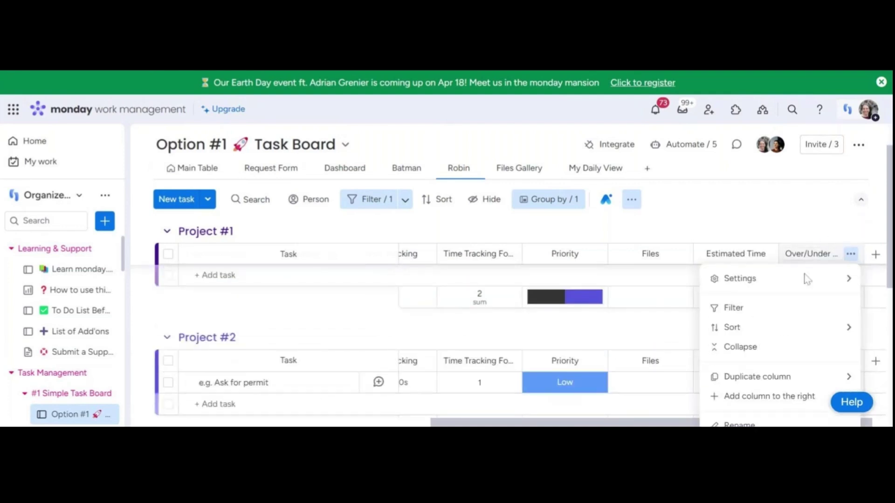
mouse_move(808, 279)
left_click(617, 157)
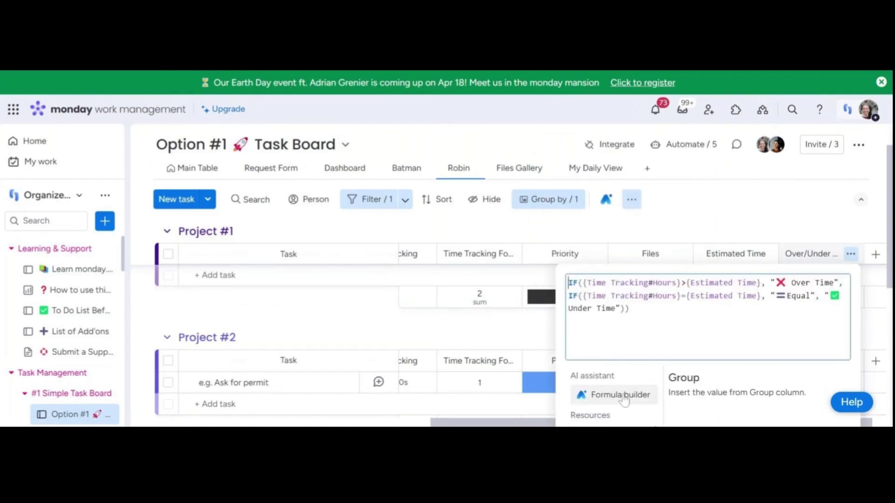
left_click(715, 203)
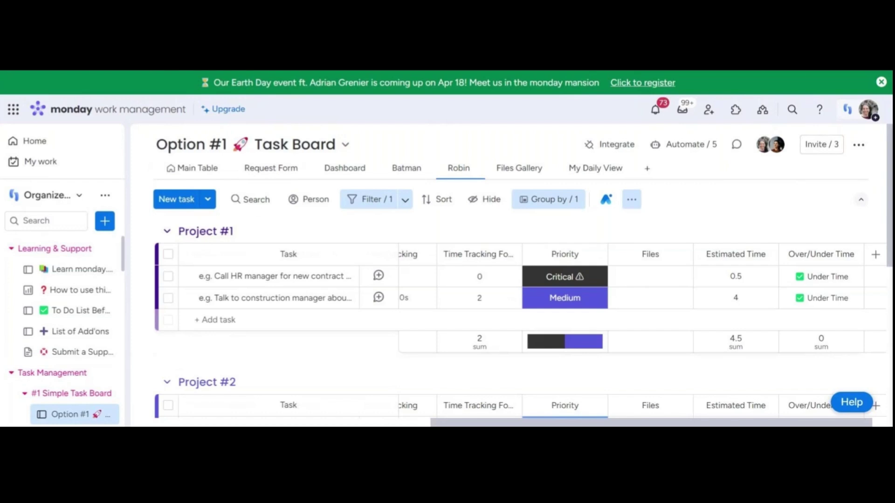
- Bring up the full catalogue of column types that can be added to the Robin view's board
left_click(875, 254)
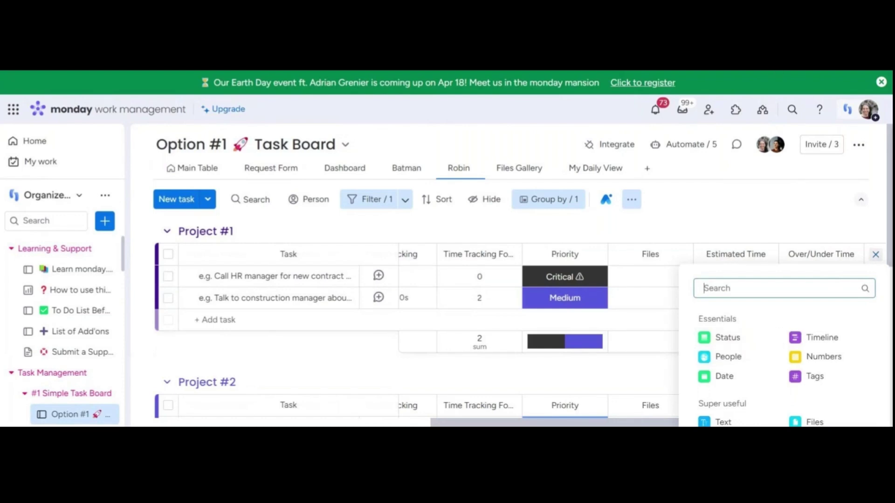
key("ctrl+minus")
key("ctrl+minus")
key("ctrl+minus")
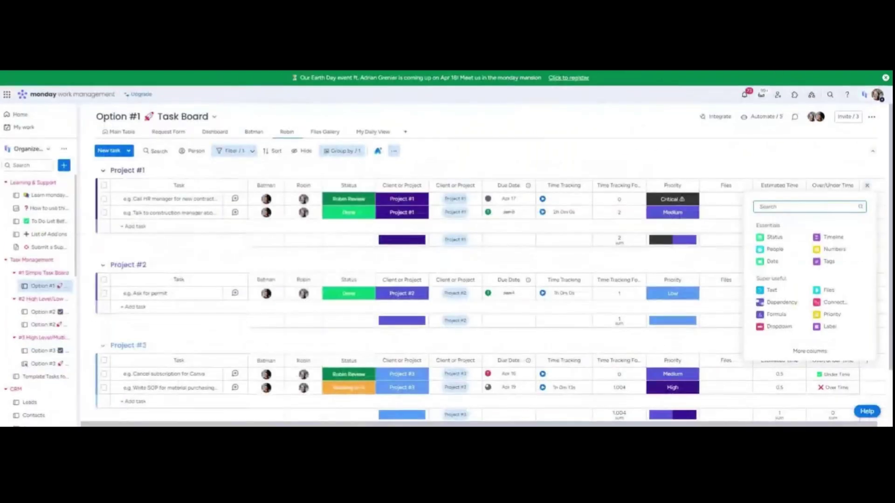
left_click(824, 353)
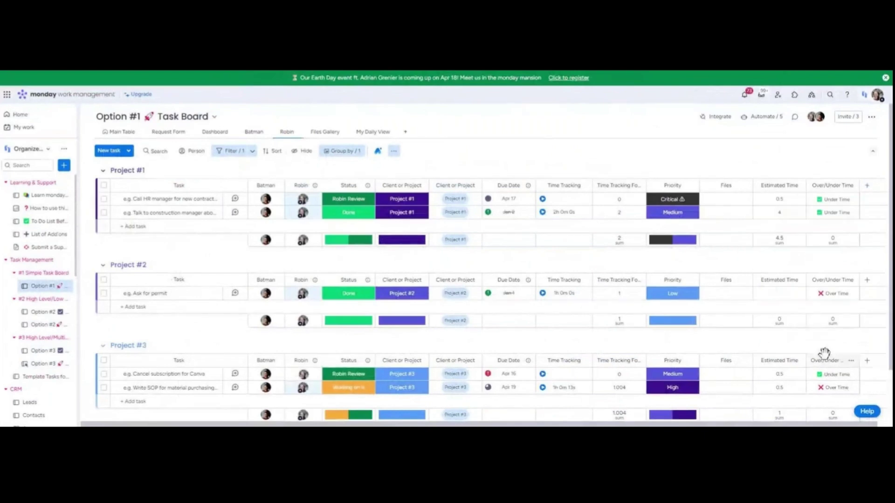
left_click(867, 186)
left_click(826, 354)
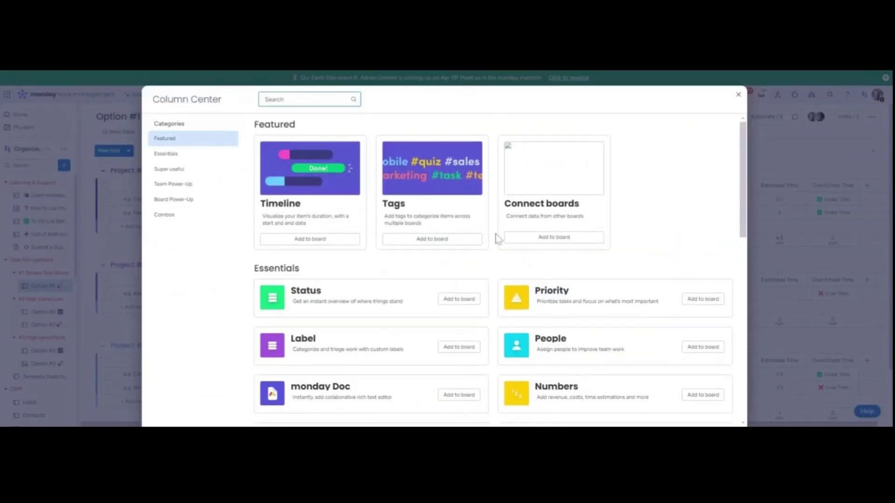
- Examine the column types from Essentials to Combos in the Column Center and close it without adding any
scroll(497, 238, "down", 1)
scroll(498, 238, "down", 2)
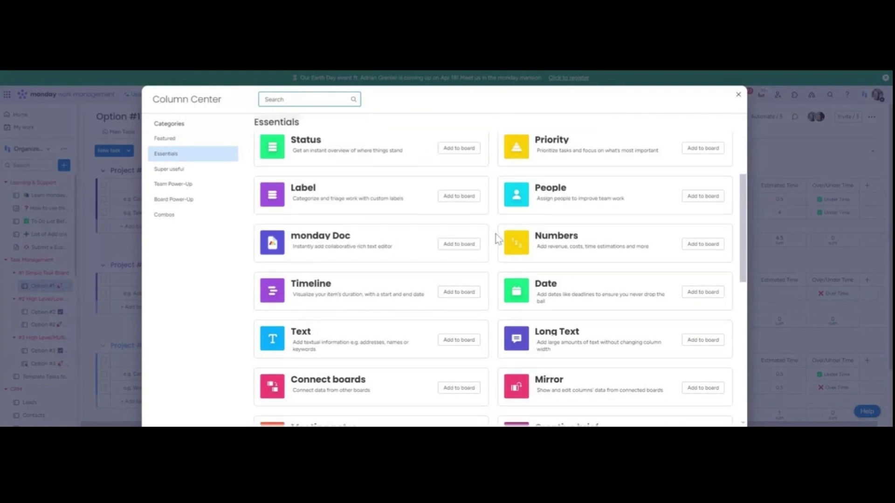
scroll(498, 239, "down", 3)
scroll(498, 239, "down", 2)
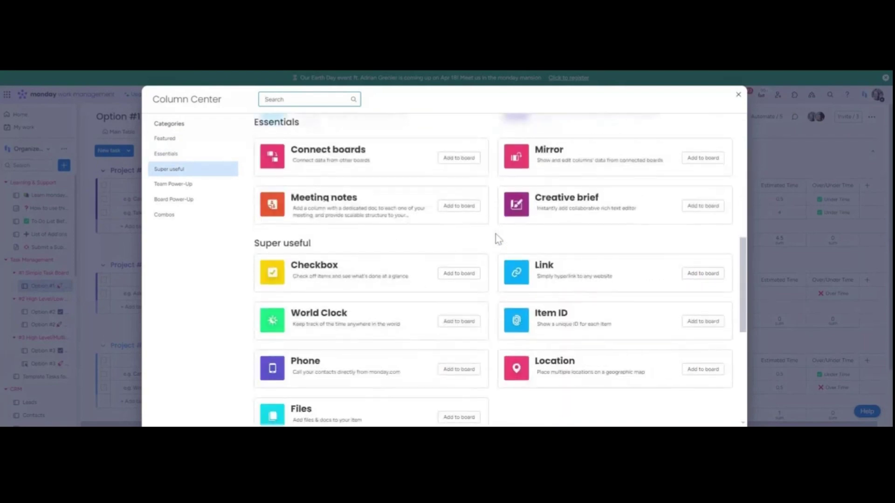
scroll(497, 239, "down", 4)
scroll(496, 234, "down", 3)
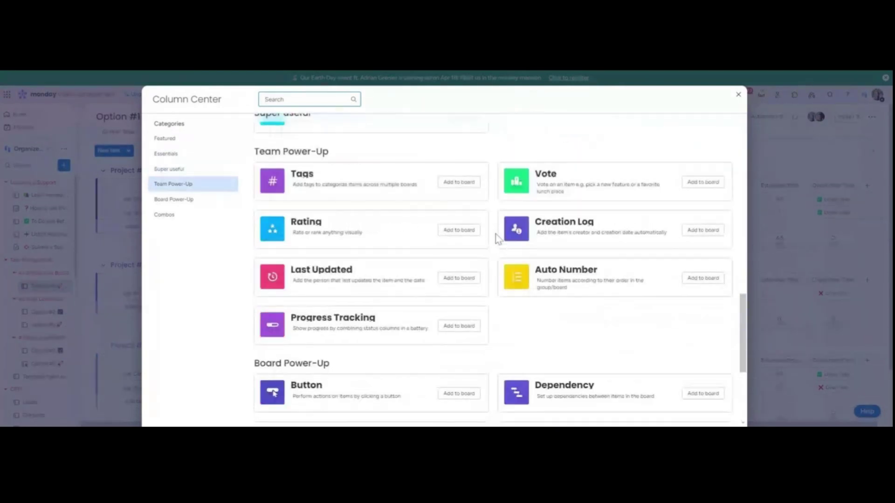
scroll(496, 234, "down", 3)
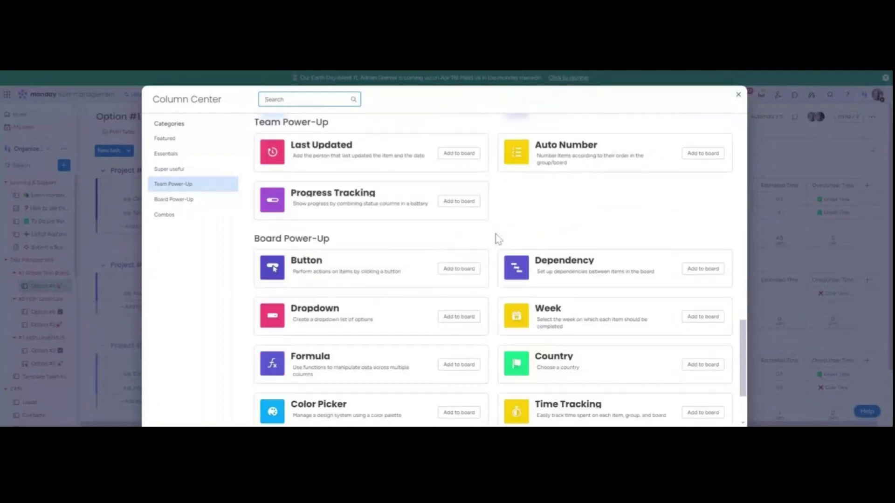
scroll(497, 239, "down", 3)
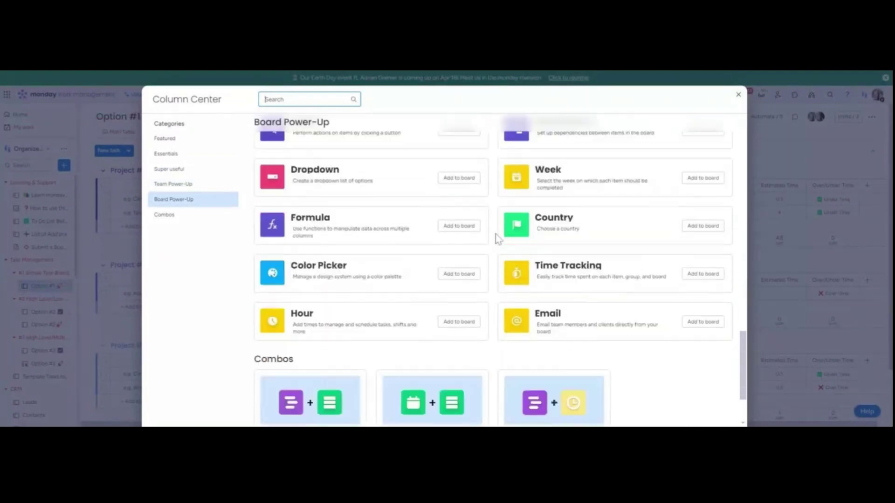
scroll(498, 239, "down", 2)
scroll(497, 239, "up", 9)
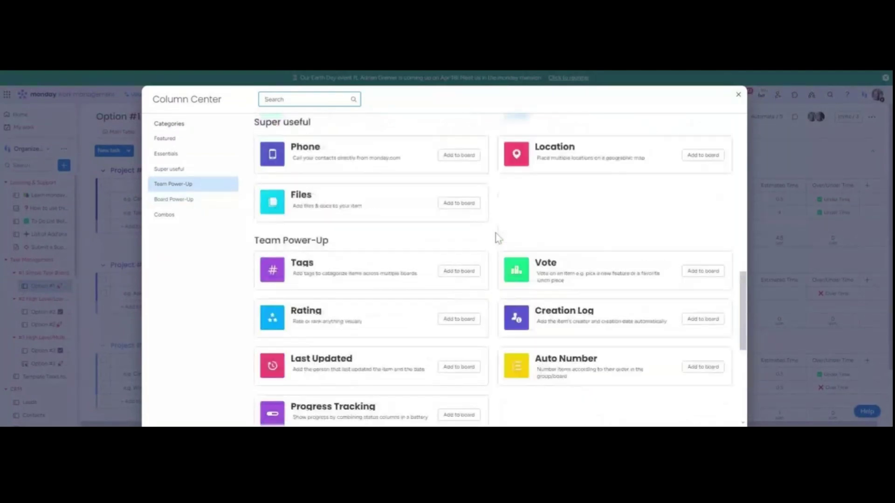
scroll(497, 239, "up", 6)
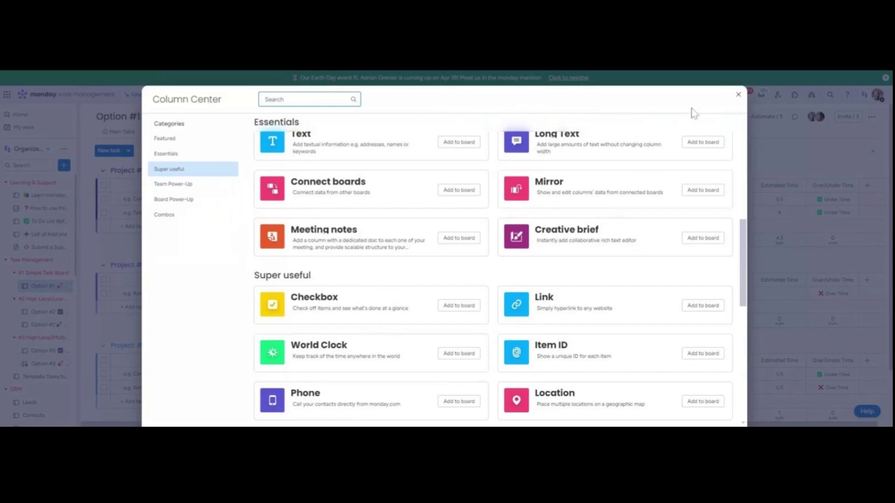
left_click(739, 95)
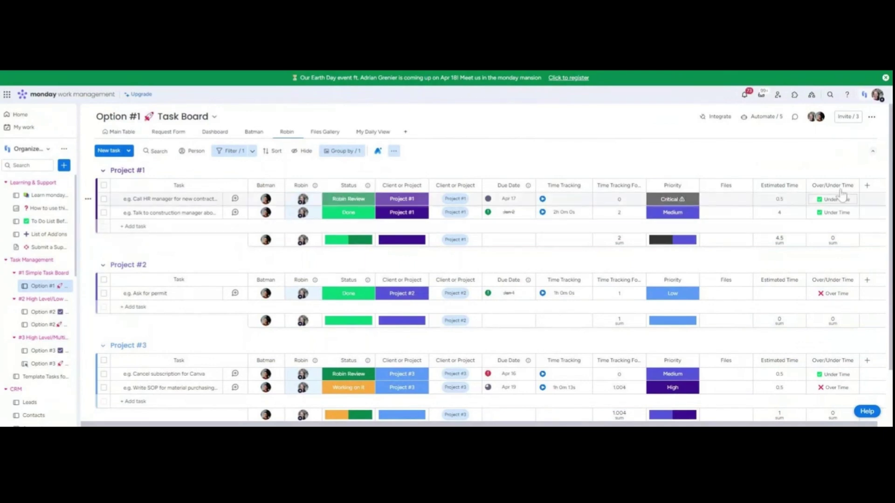
- Add a World Clock column to the board and dismiss the Mandatory Fields app suggestion with Don't suggest again enabled
left_click(867, 186)
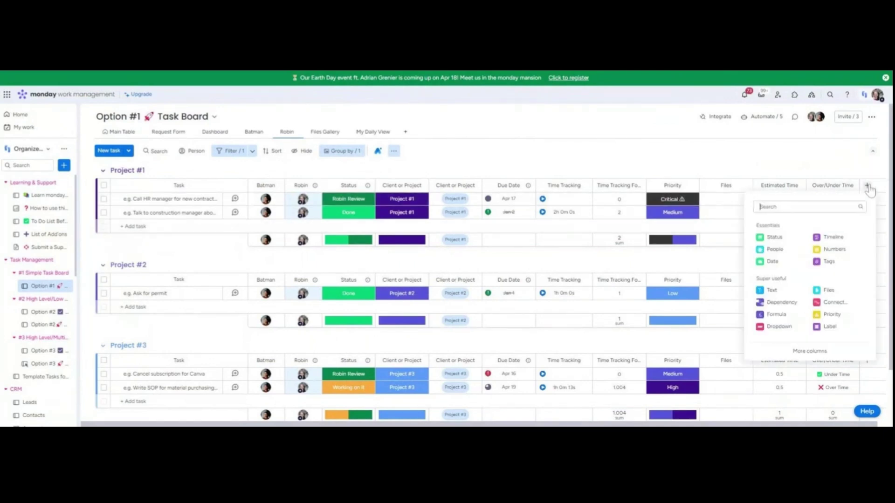
left_click(809, 352)
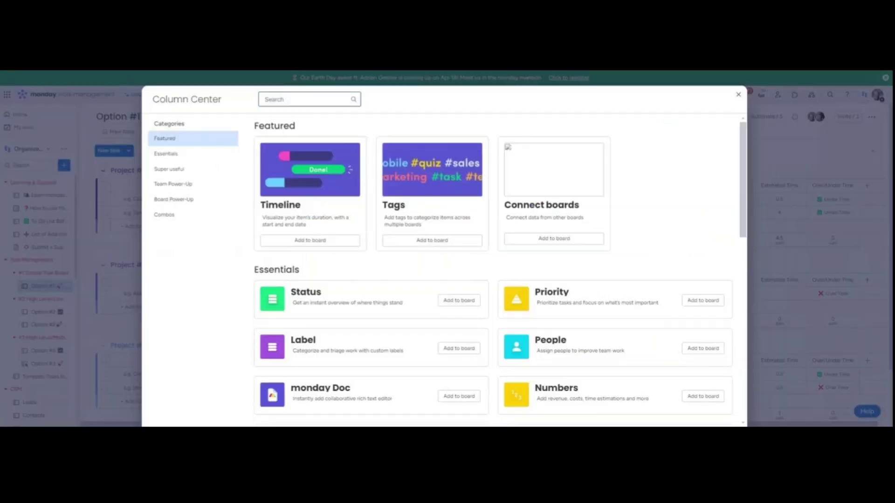
type("wor")
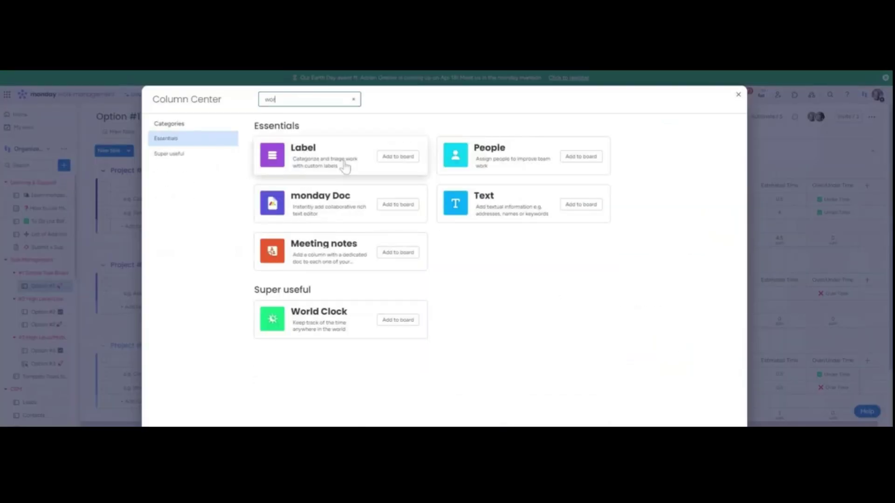
left_click(397, 320)
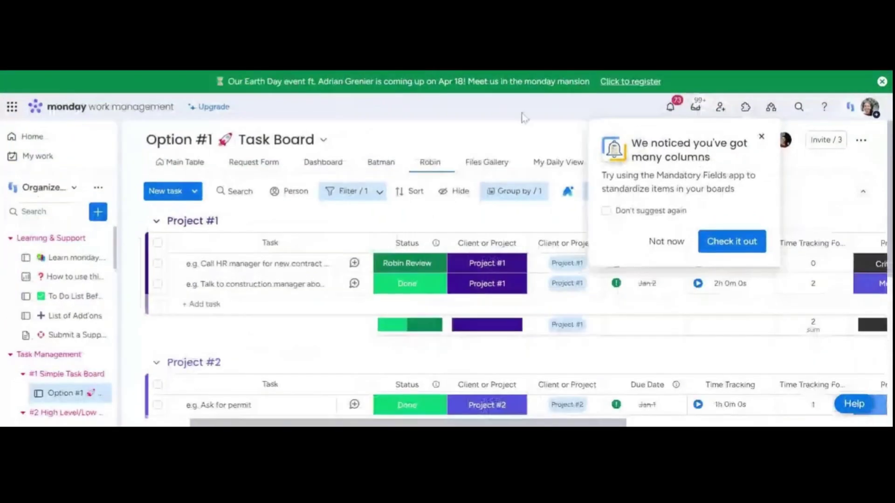
left_click(606, 210)
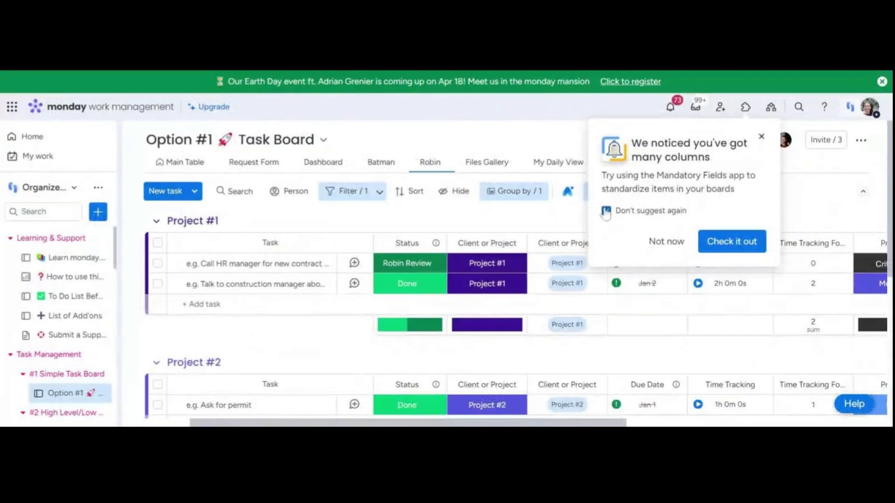
left_click(672, 245)
- Set the World Clock in Project #1 to US/Pacific for the "Call HR manager" task and US/Mountain for the "Talk to construction manager" task
left_click_drag(584, 424, 854, 425)
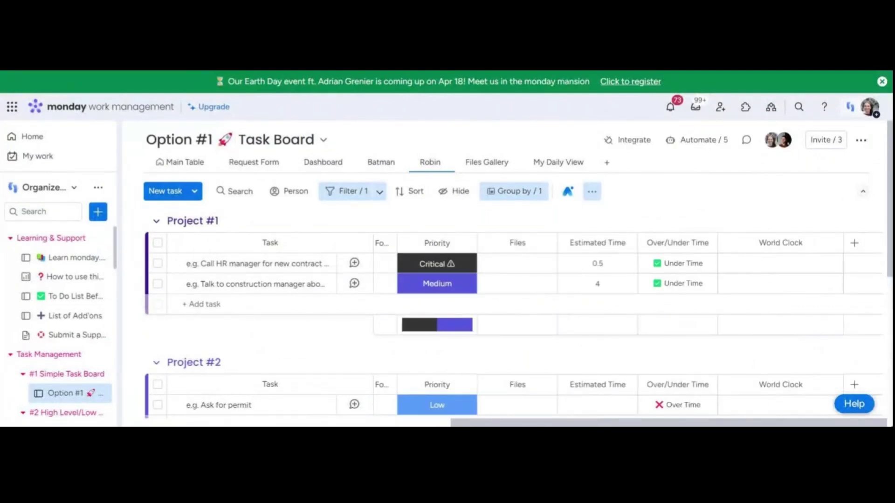
left_click(780, 263)
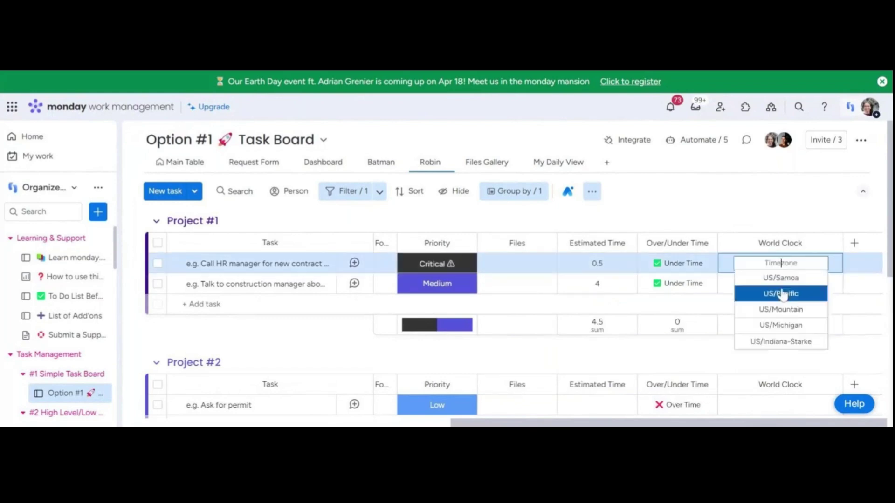
left_click(782, 294)
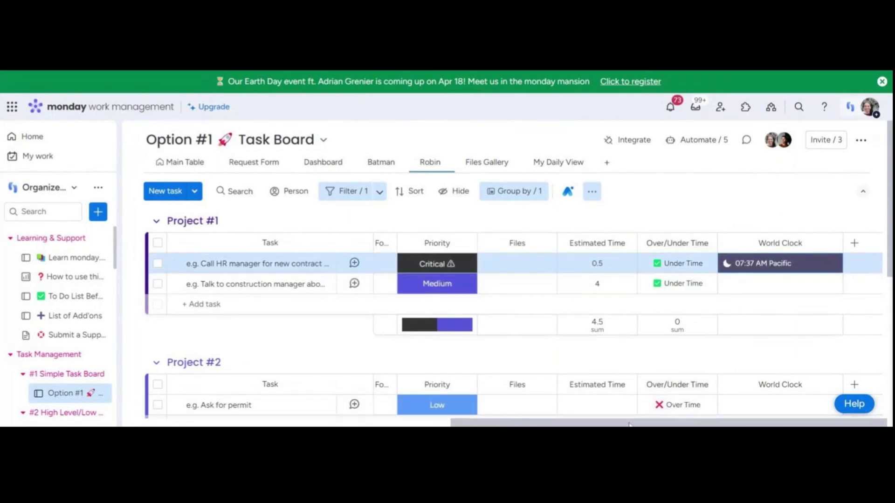
left_click(780, 283)
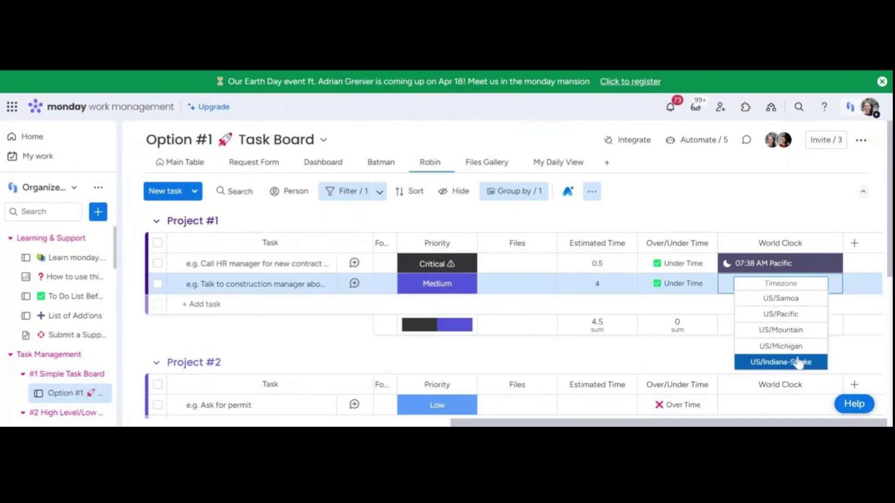
left_click(792, 331)
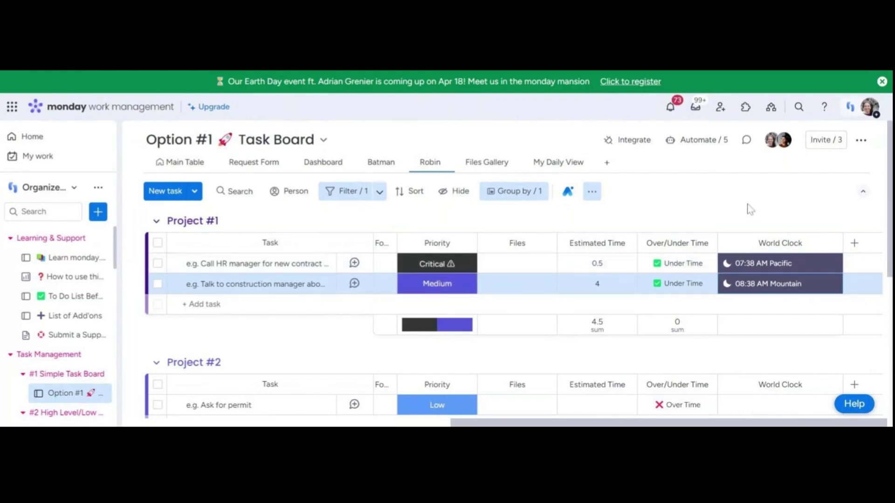
- Clear the World Clock time zone of the "Call HR manager" task and choose US/Pacific again
left_click(799, 263)
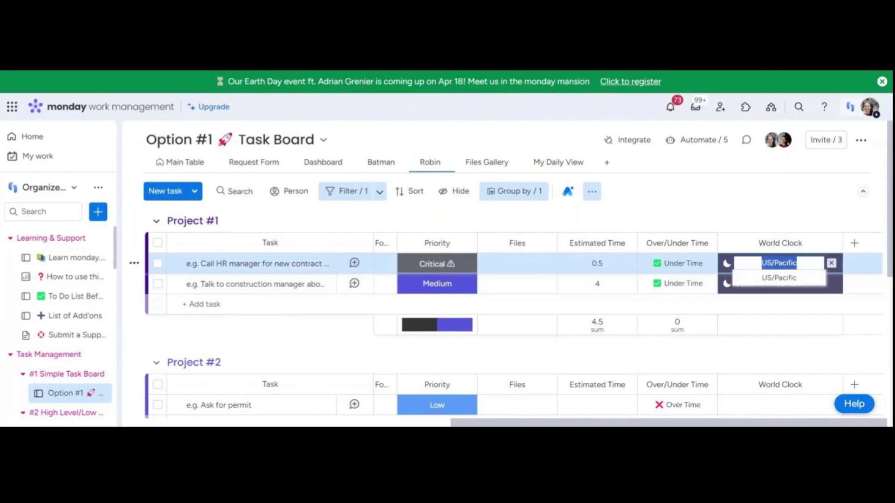
key("BackSpace")
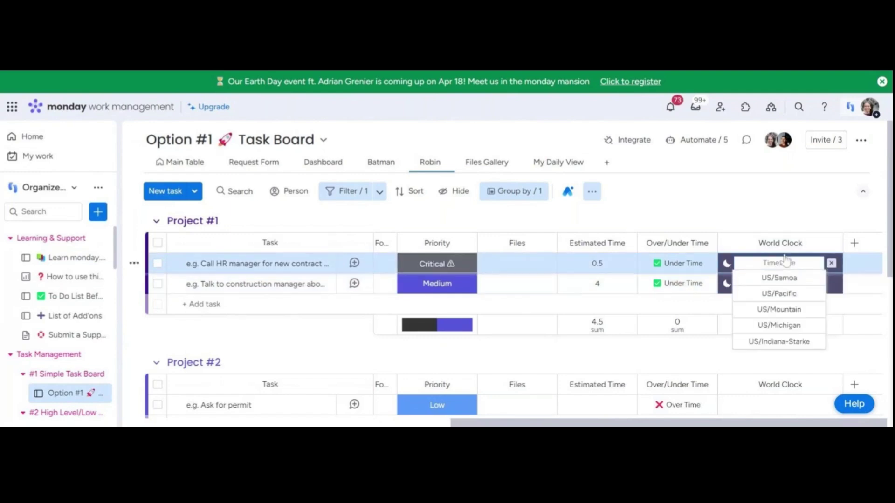
left_click(785, 294)
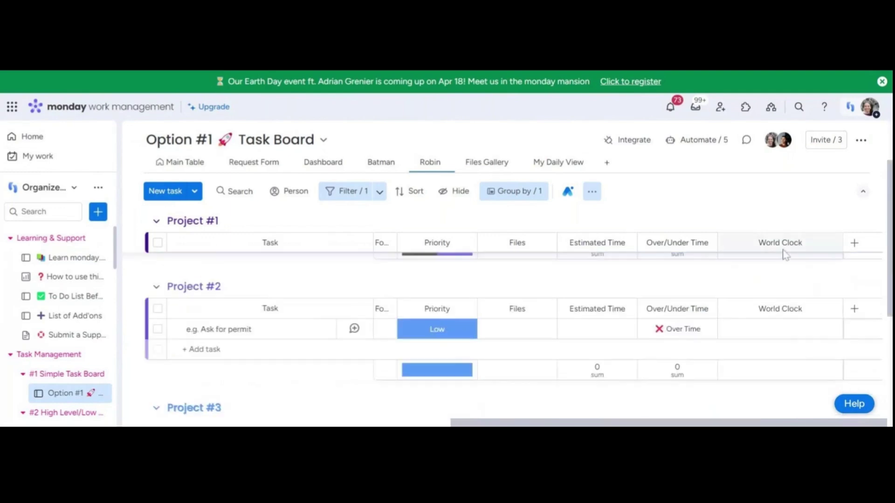
- Set the World Clock of the "Ask for permit" task in Project #2 to Europe/London
left_click(780, 329)
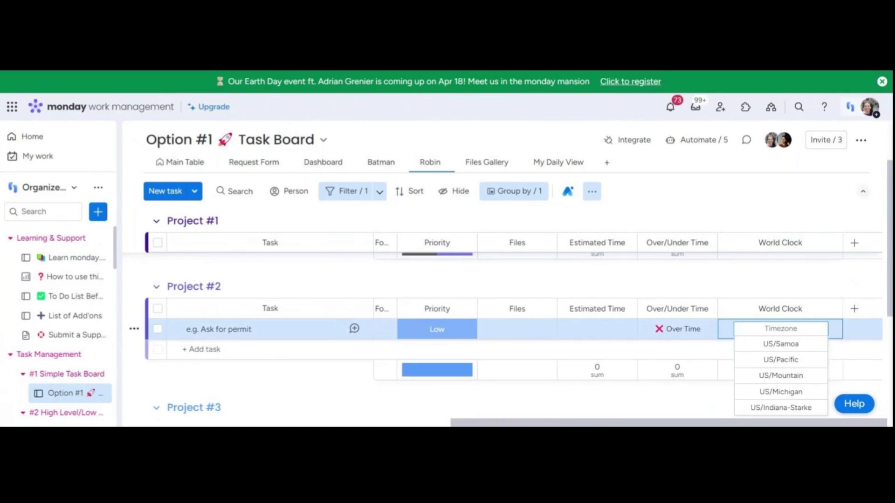
type("lon")
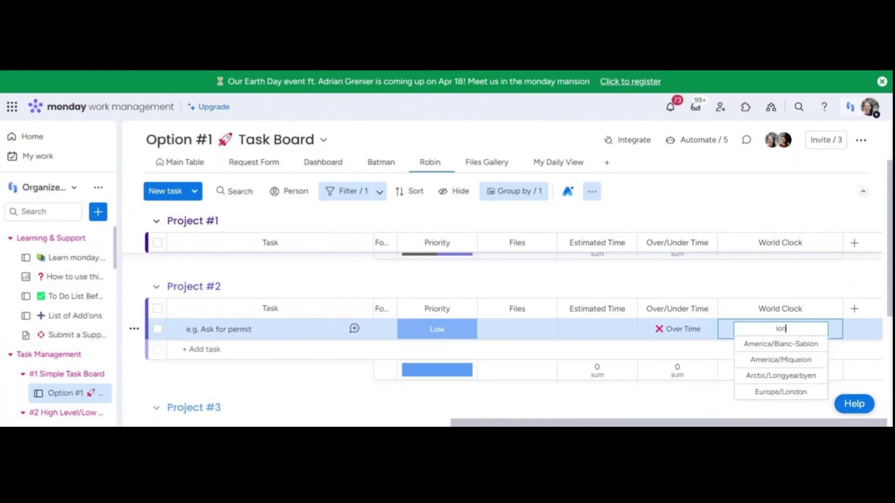
left_click(783, 392)
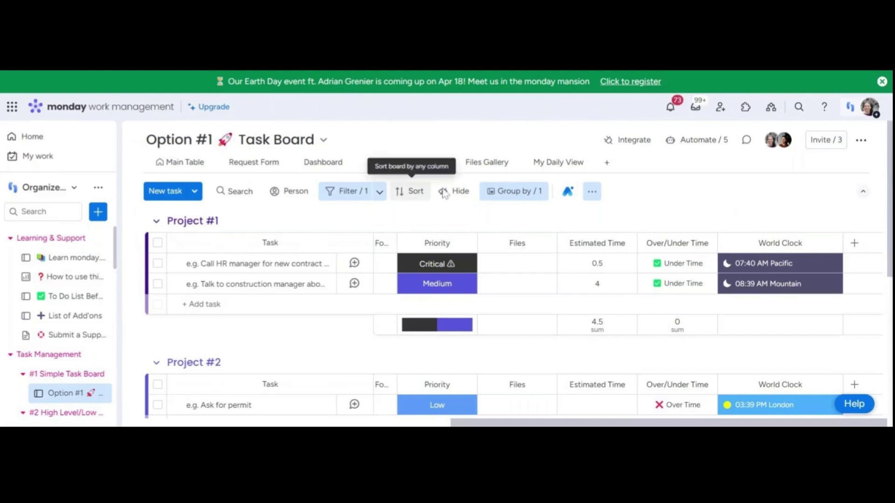
- Examine the Basic and Featured automation templates available for the board in the Automation center
left_click(690, 142)
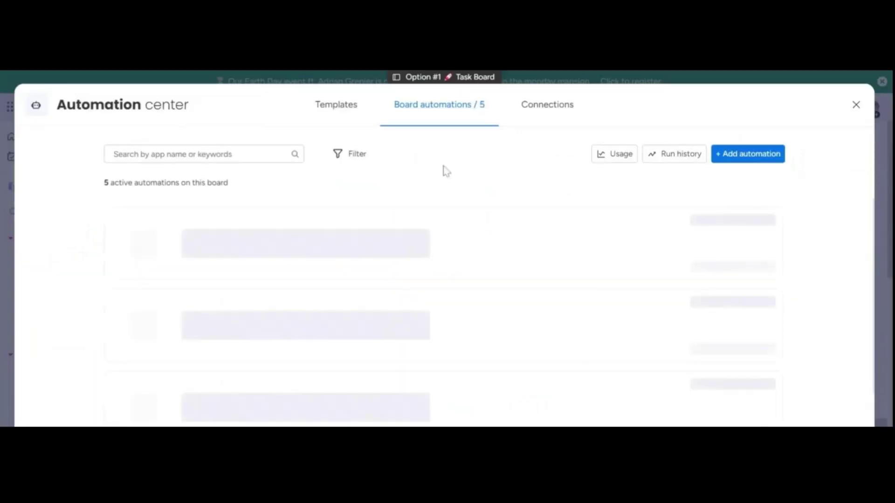
left_click(329, 109)
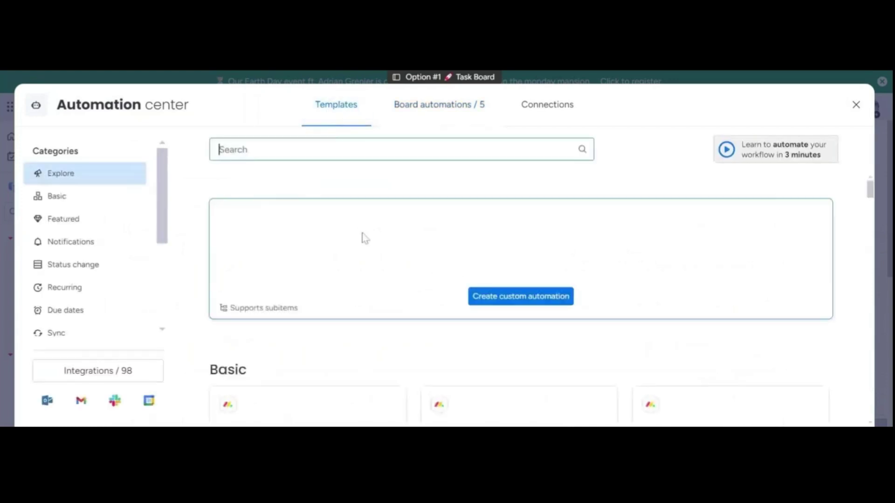
scroll(331, 285, "down", 3)
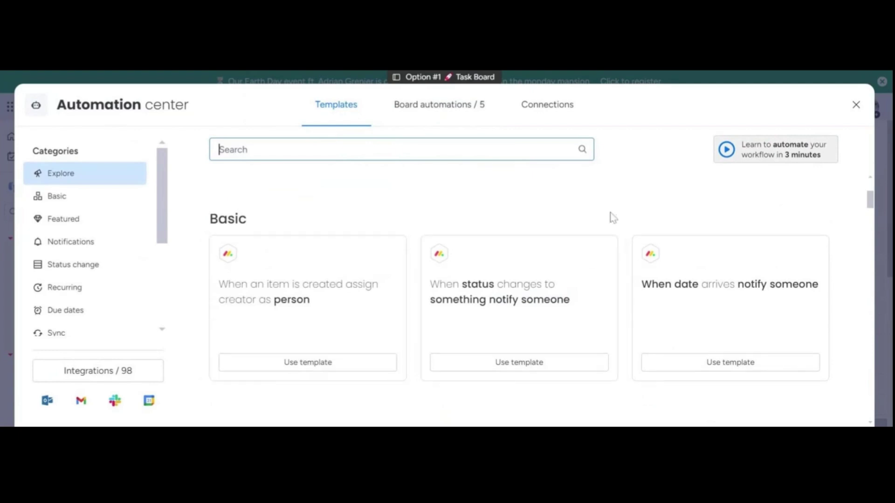
scroll(611, 216, "up", 2)
scroll(611, 216, "down", 2)
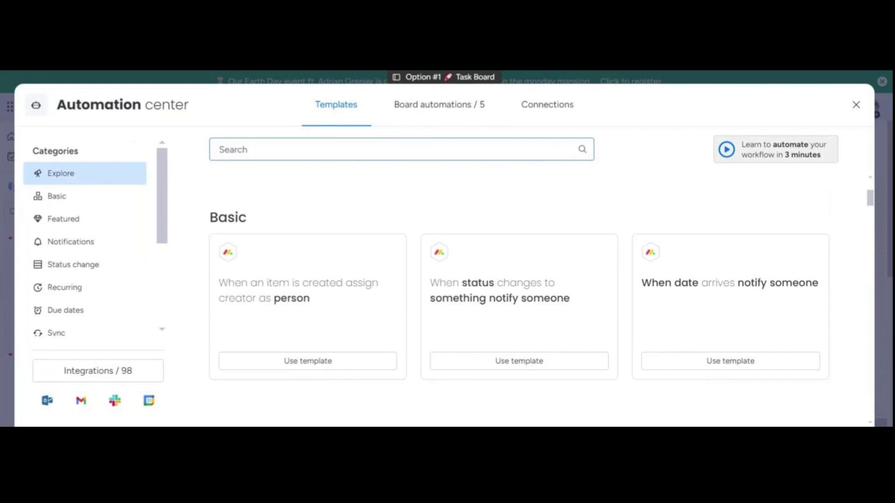
scroll(610, 217, "down", 3)
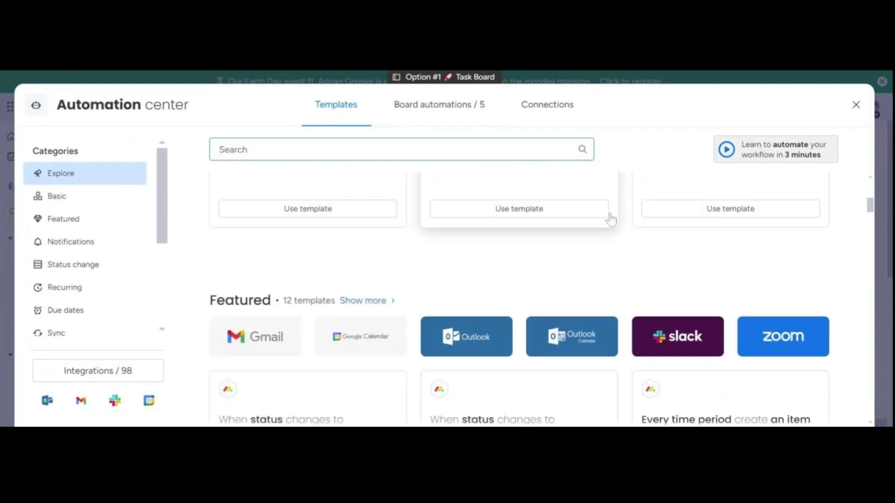
scroll(609, 217, "down", 3)
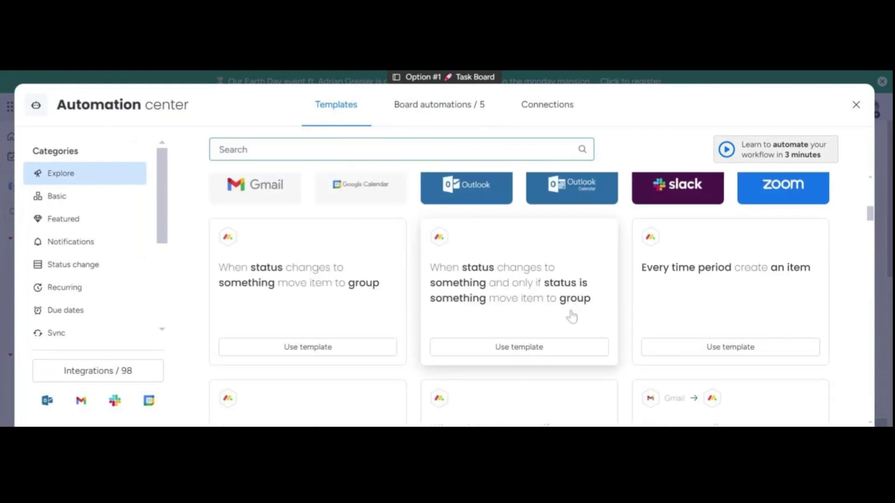
scroll(572, 317, "up", 3)
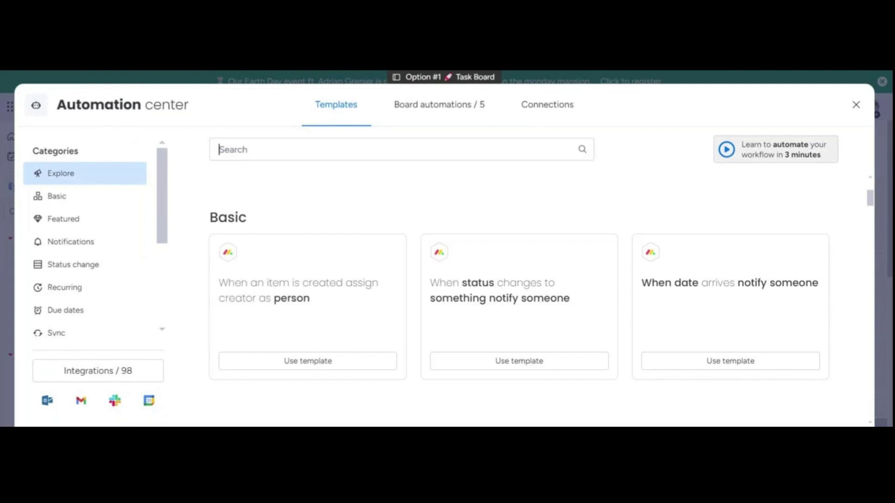
- Close the Automation center and open the Sales Dashboard in the CRM section of the workspace
left_click(856, 106)
scroll(78, 281, "down", 3)
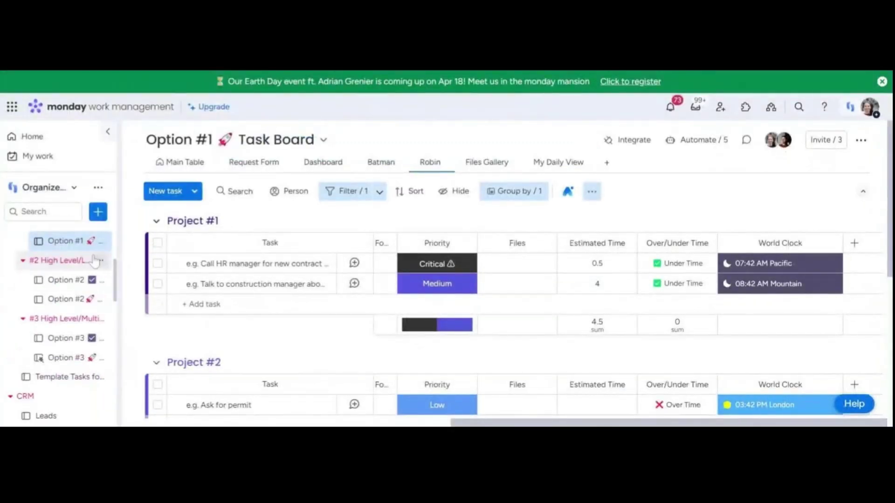
scroll(93, 263, "down", 2)
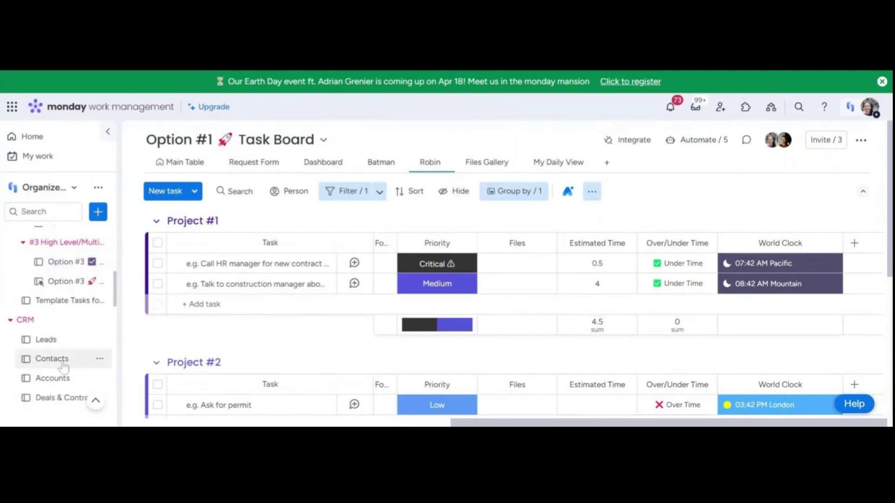
scroll(66, 359, "down", 2)
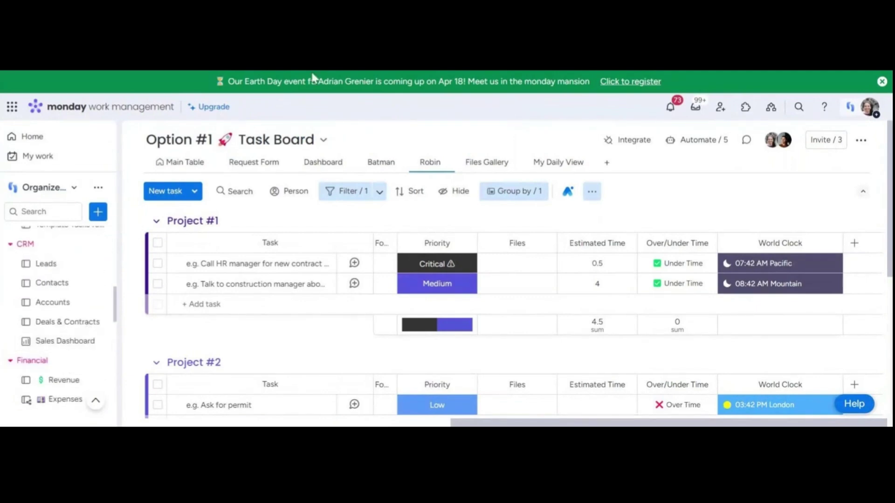
left_click(80, 342)
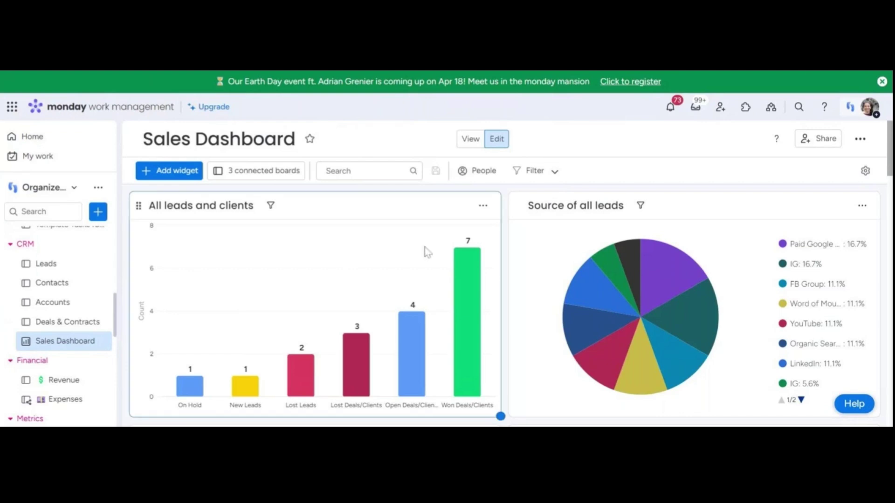
- View the CRM Leads board and the Contacts board, including their Status and Source columns
left_click(57, 269)
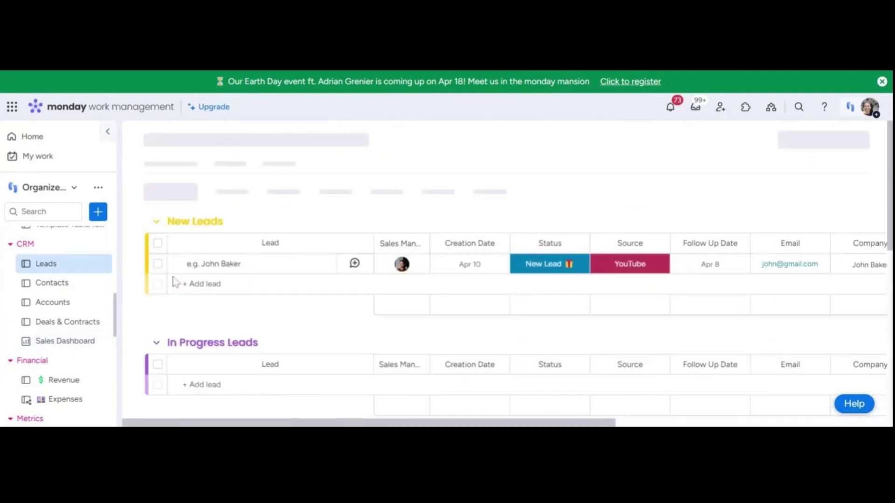
scroll(525, 273, "right", 2)
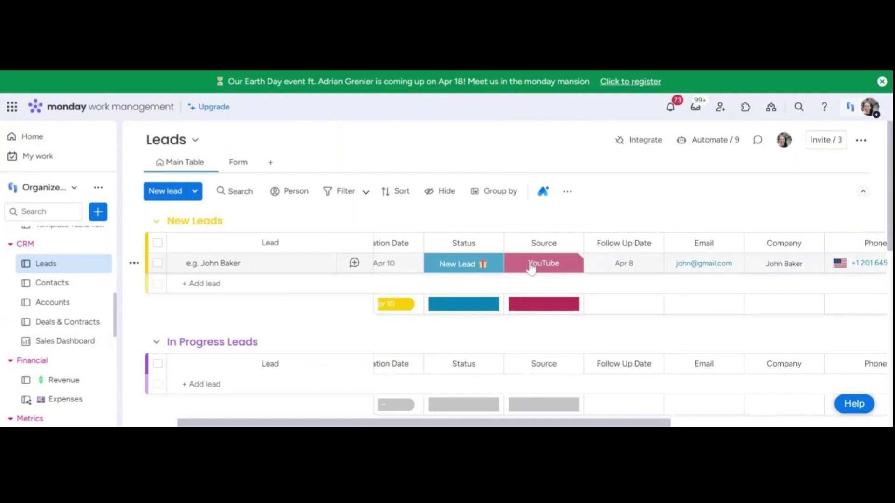
left_click(44, 284)
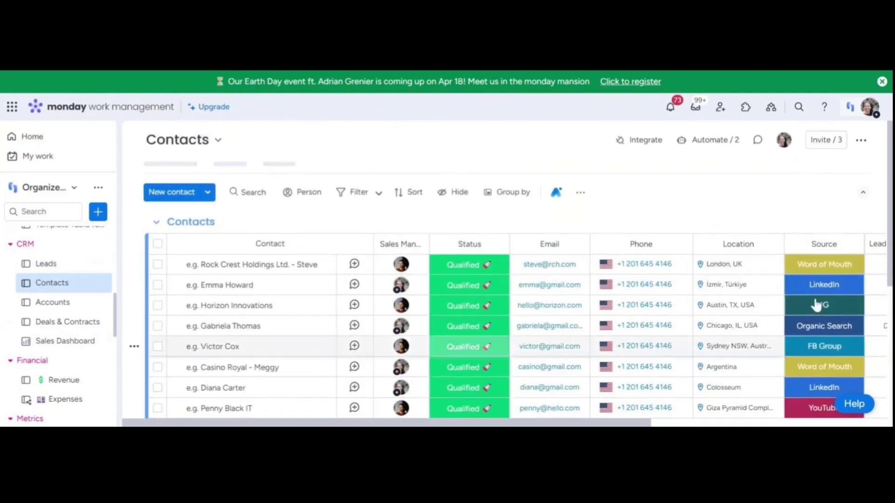
- Examine the Sales Dashboard widgets, from the lead source charts to the current clients and new clients charts
left_click(63, 341)
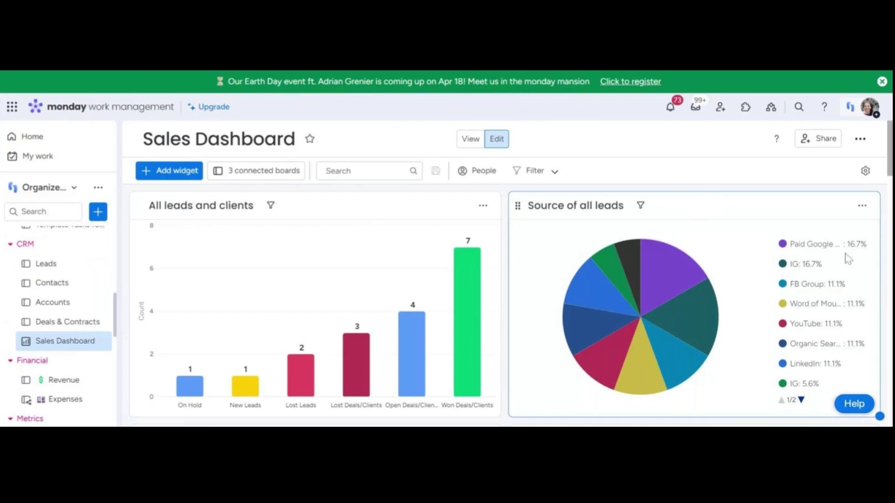
scroll(764, 278, "down", 4)
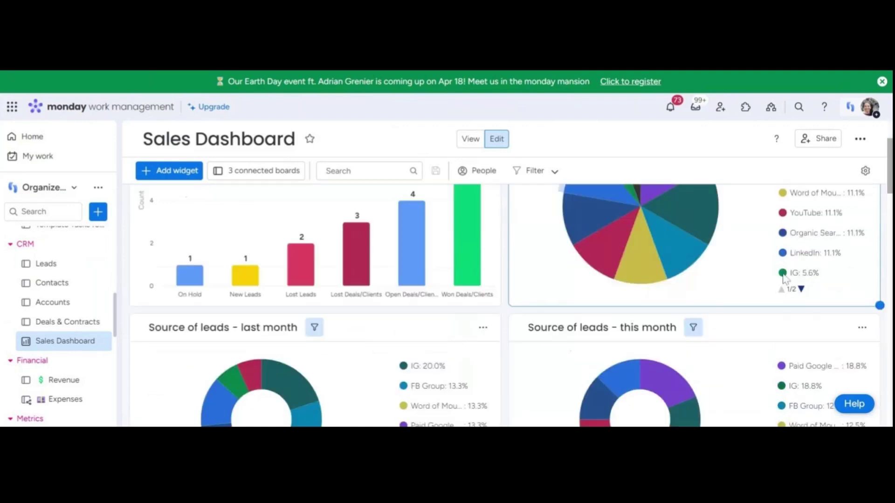
scroll(732, 278, "down", 1)
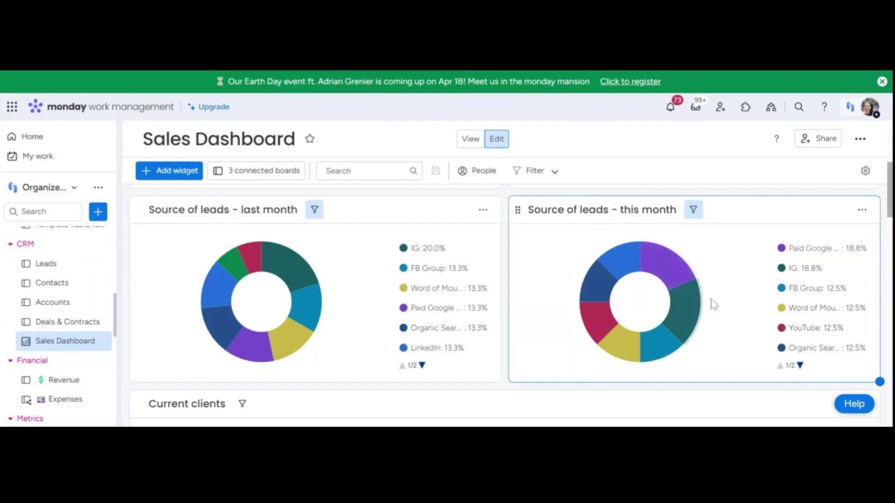
scroll(713, 304, "down", 10)
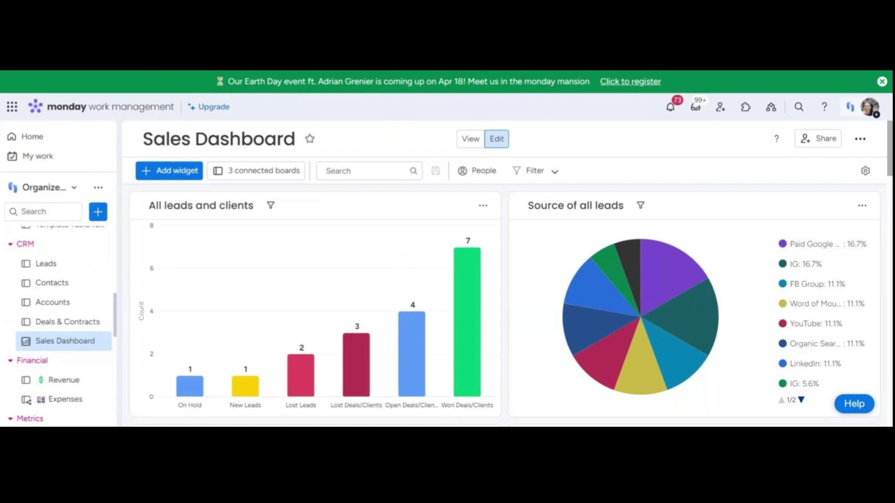
scroll(308, 238, "down", 15)
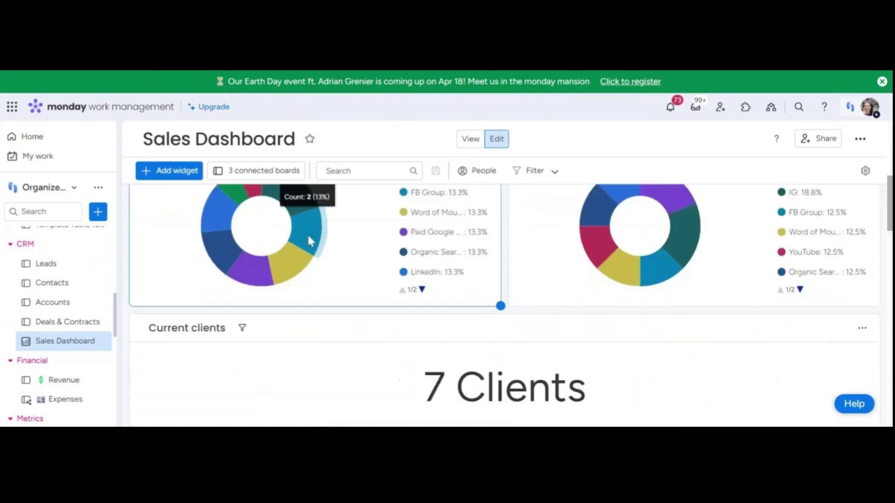
scroll(307, 237, "down", 10)
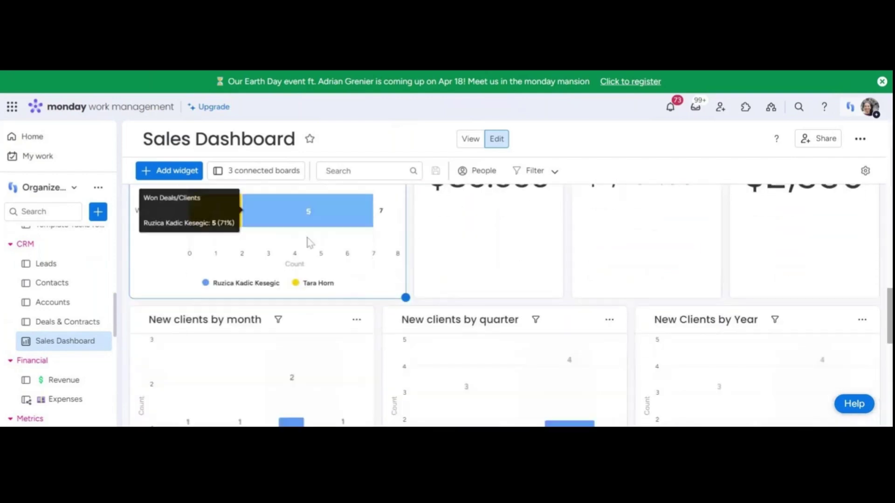
- Open the Financial Overview Dashboard under Metrics and examine its expenses and billing widgets
scroll(67, 289, "down", 3)
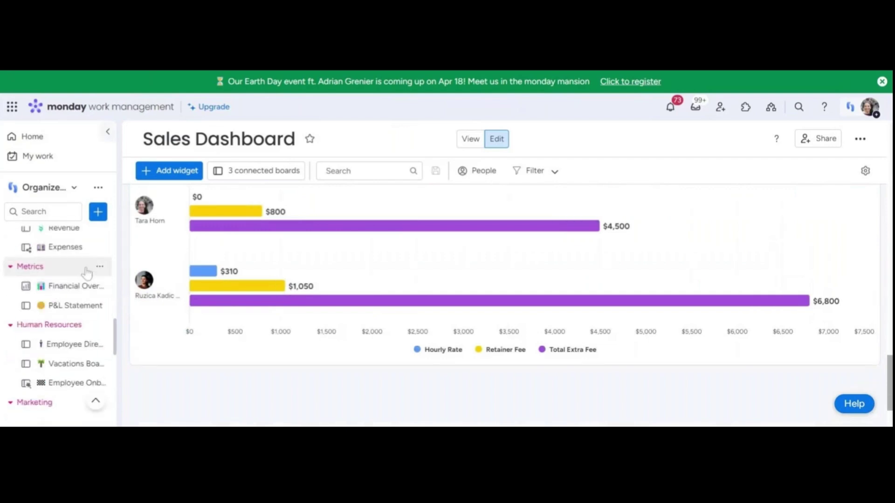
scroll(62, 284, "up", 2)
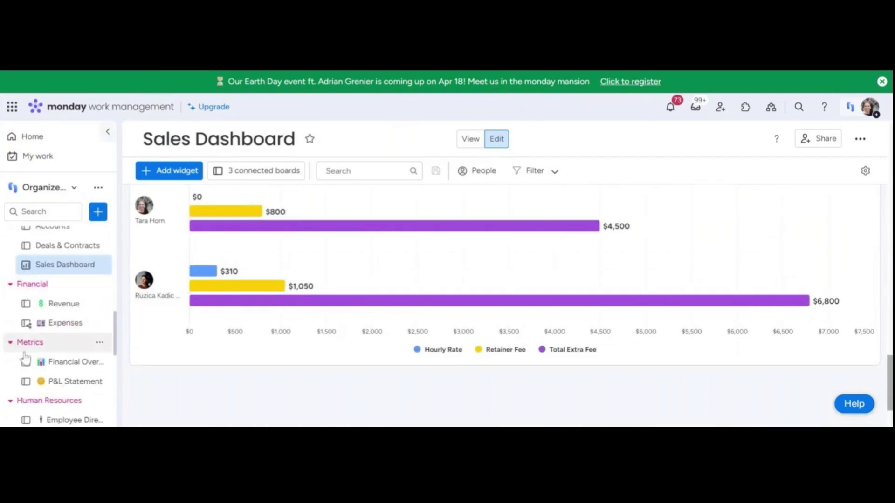
left_click(68, 368)
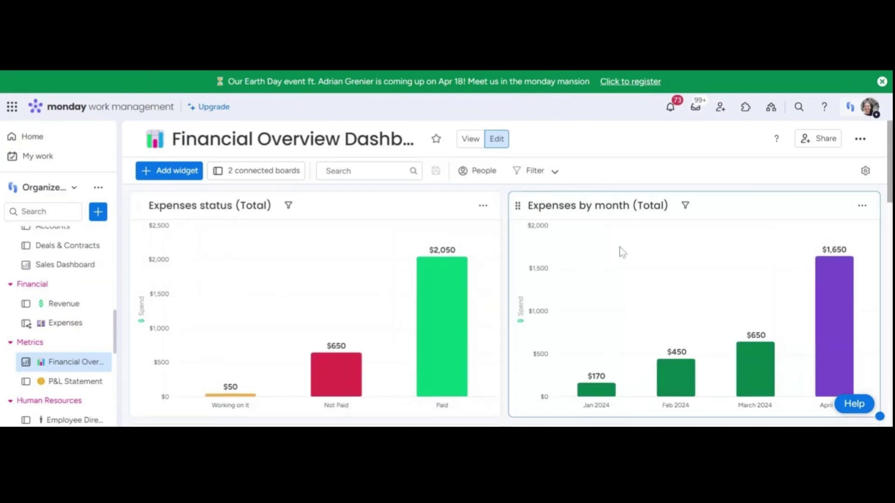
scroll(619, 252, "down", 3)
scroll(390, 286, "down", 3)
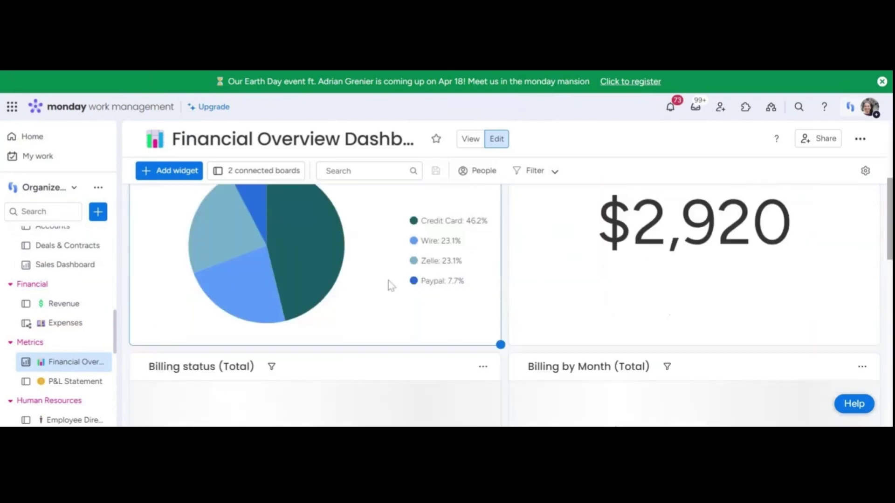
scroll(352, 264, "down", 2)
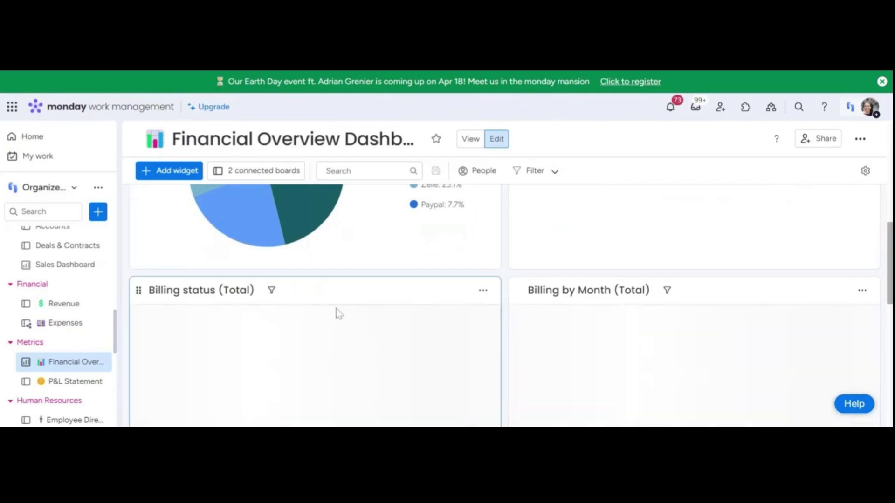
scroll(336, 312, "up", 2)
scroll(338, 313, "up", 4)
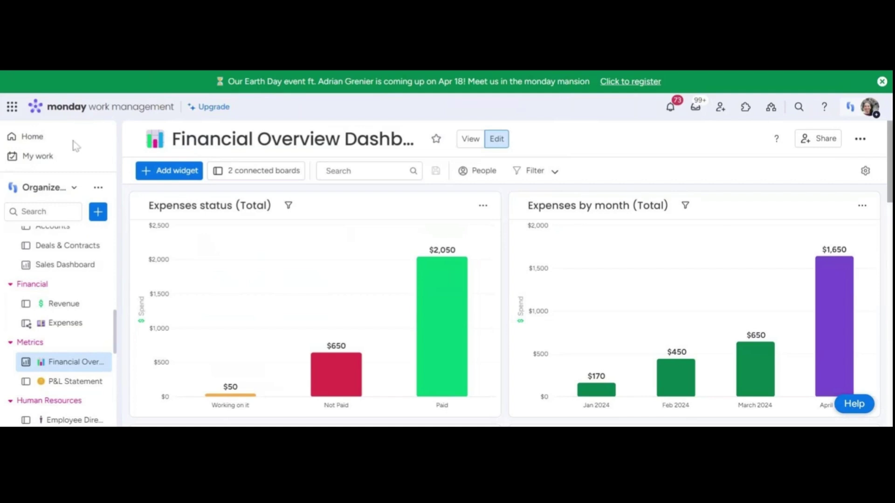
- Open the Option #1 Task Board and add a Time Tracking column after the World Clock column
scroll(60, 320, "down", 5)
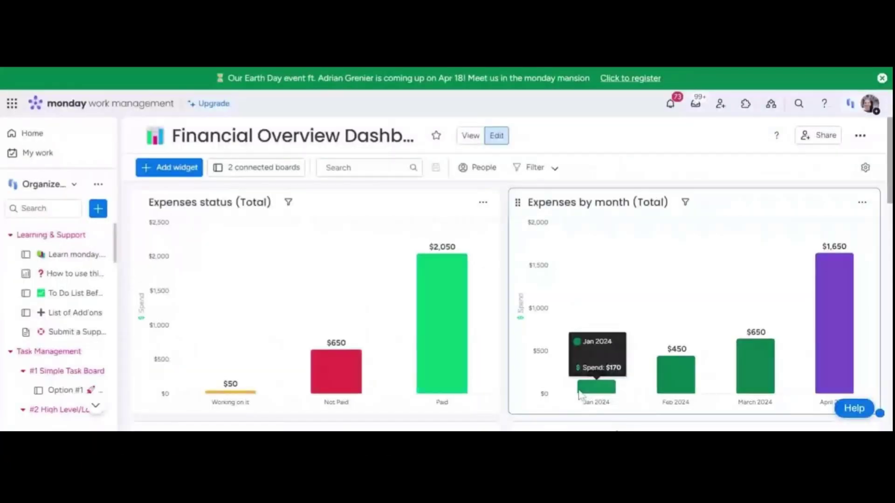
scroll(60, 326, "down", 2)
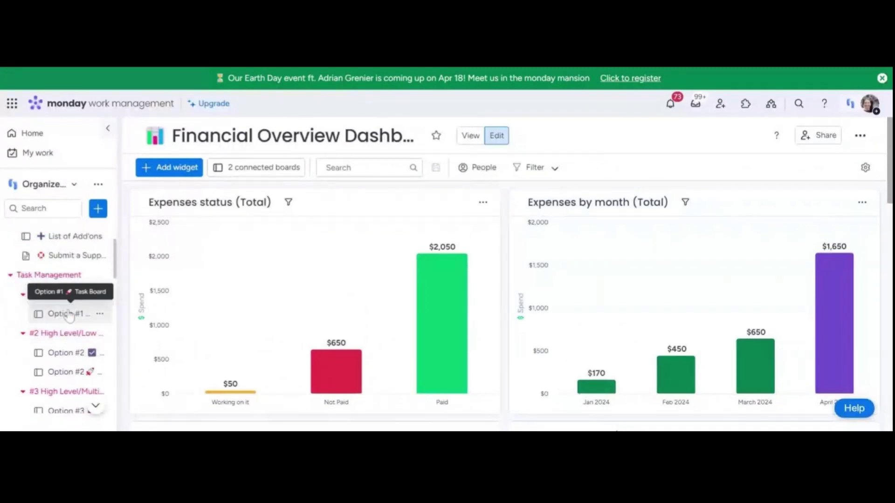
left_click(60, 317)
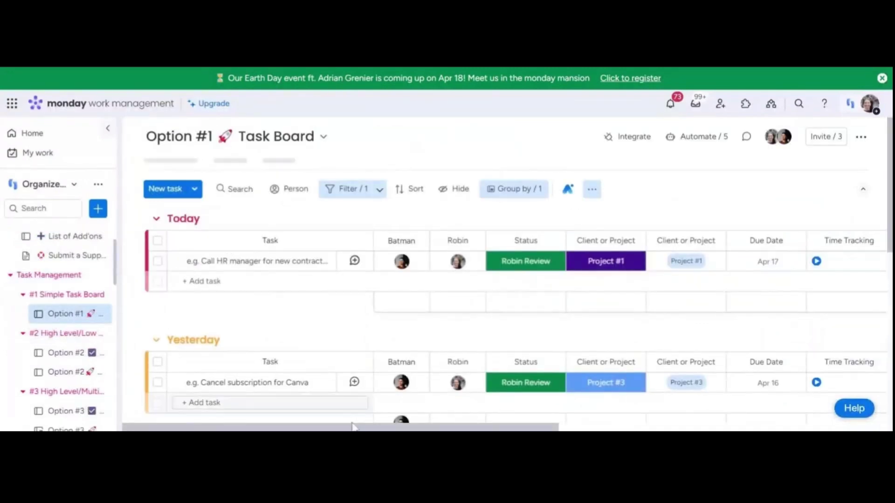
left_click_drag(359, 428, 565, 427)
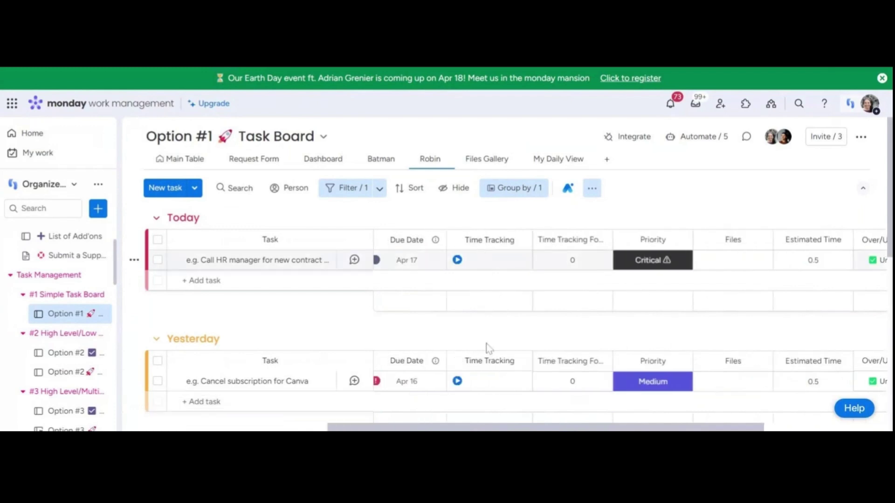
left_click_drag(506, 427, 634, 427)
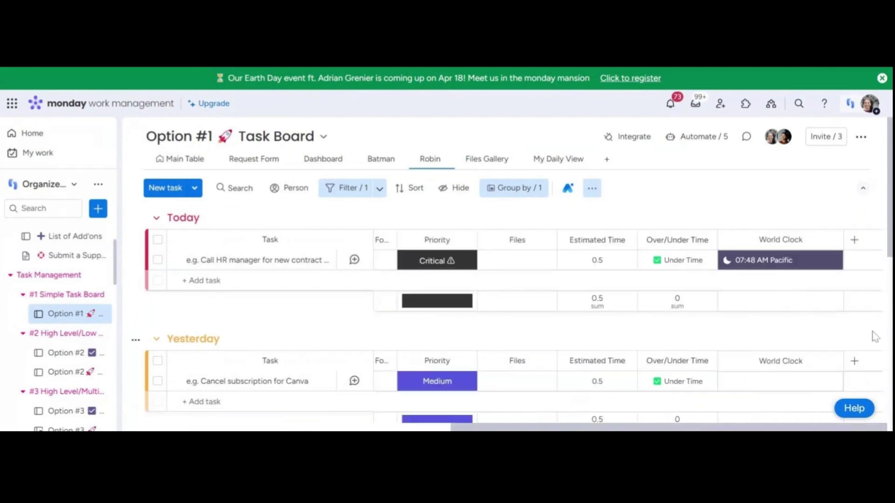
left_click(854, 241)
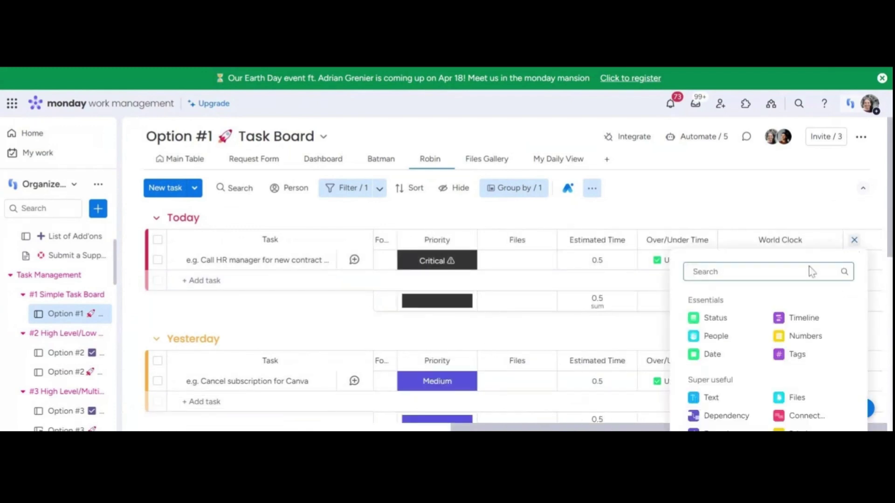
type("time")
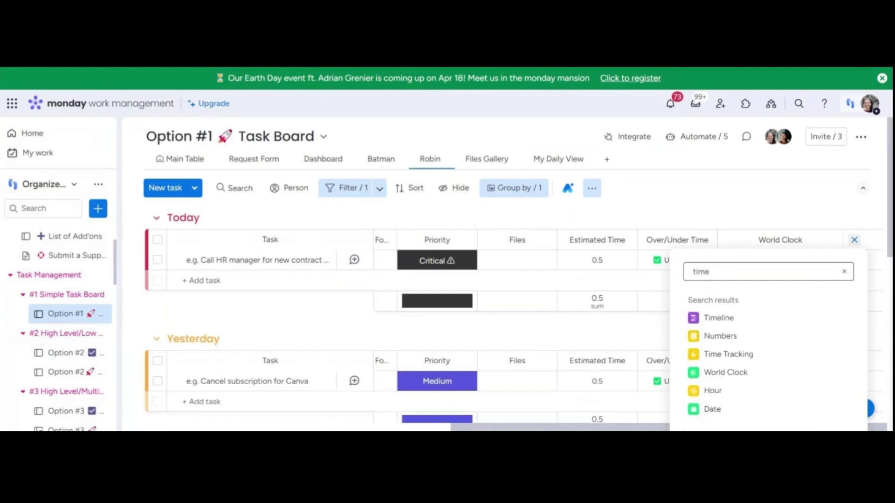
left_click(731, 361)
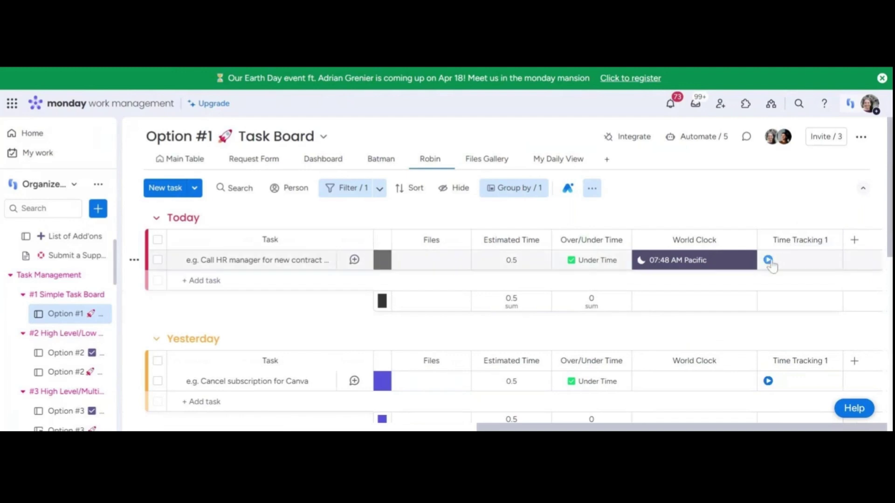
- View the Time Tracking Log of the "Write SOP for material purchasing" task in the This week group, then close it
left_click_drag(656, 429, 400, 427)
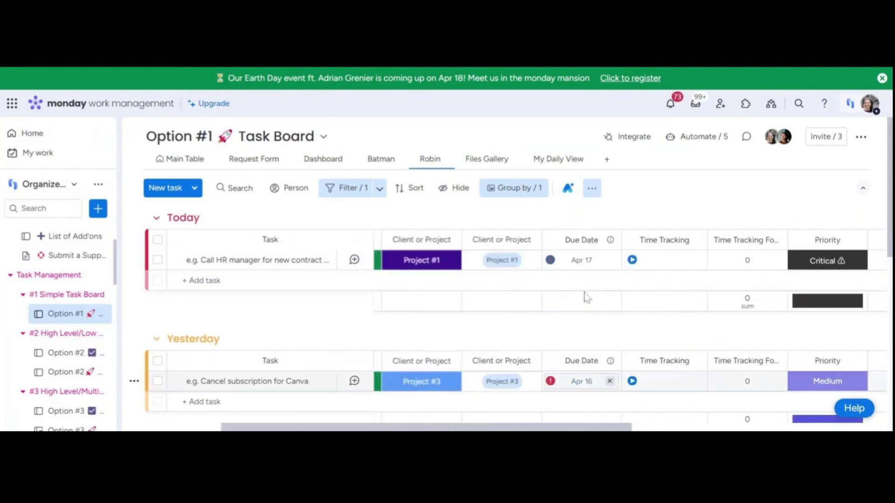
scroll(180, 168, "down", 3)
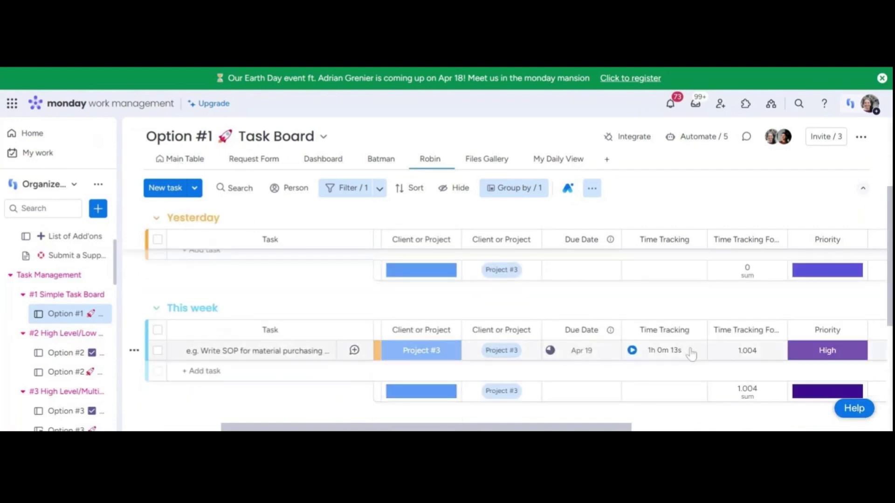
left_click(691, 353)
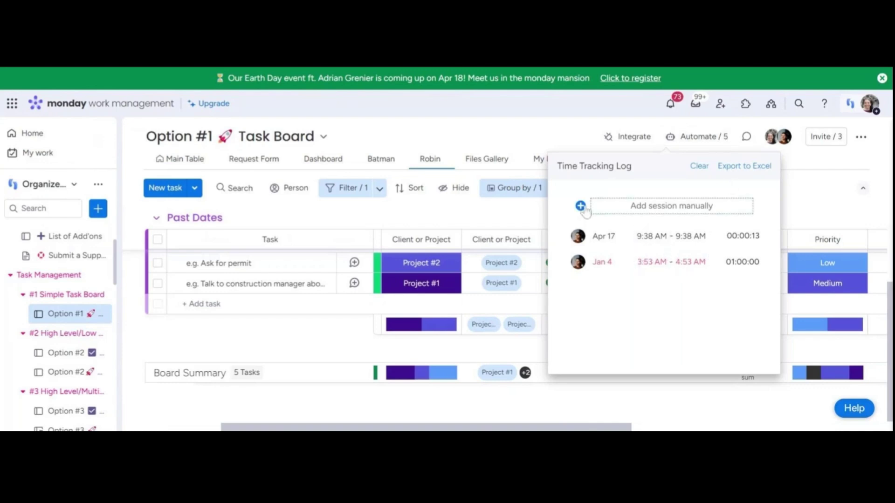
scroll(643, 322, "up", 5)
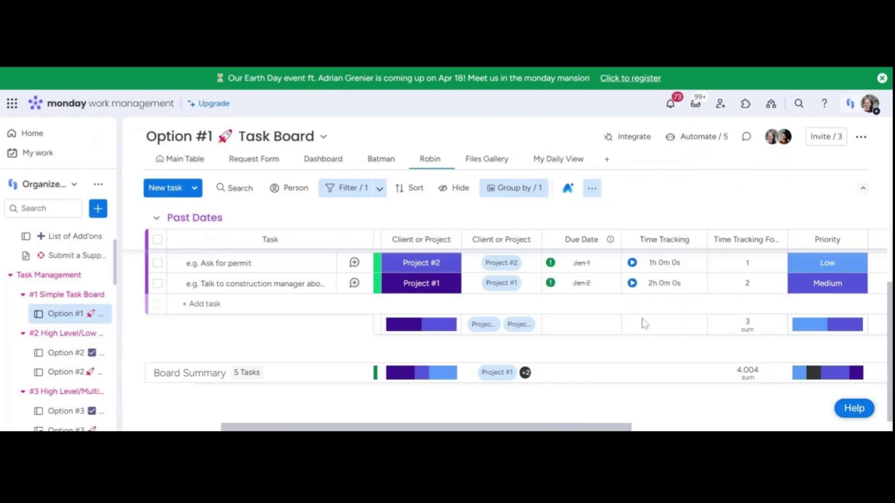
scroll(644, 323, "up", 2)
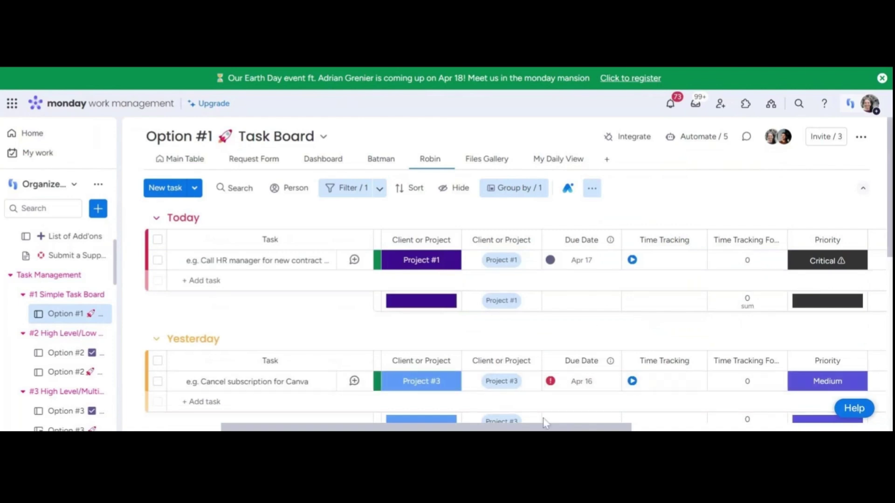
- View the formula of the formula column beside Time Tracking, then close the formula editor without changing it
scroll(488, 260, "left", 5)
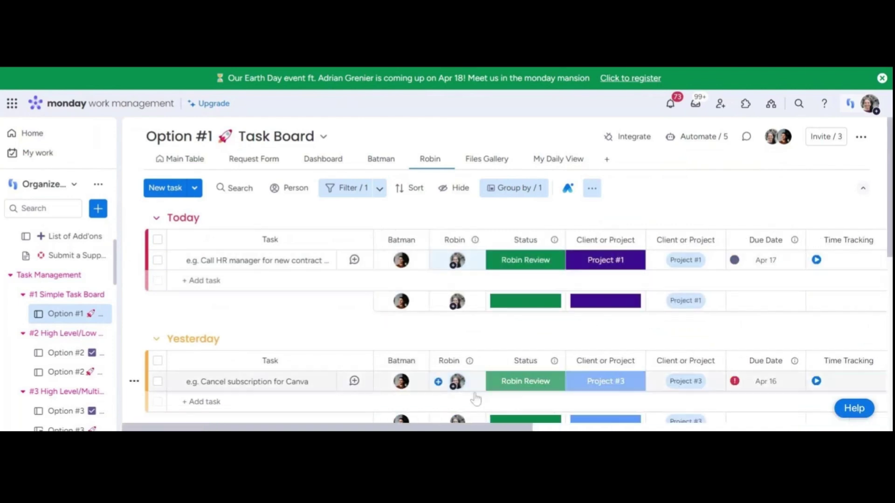
scroll(480, 428, "right", 5)
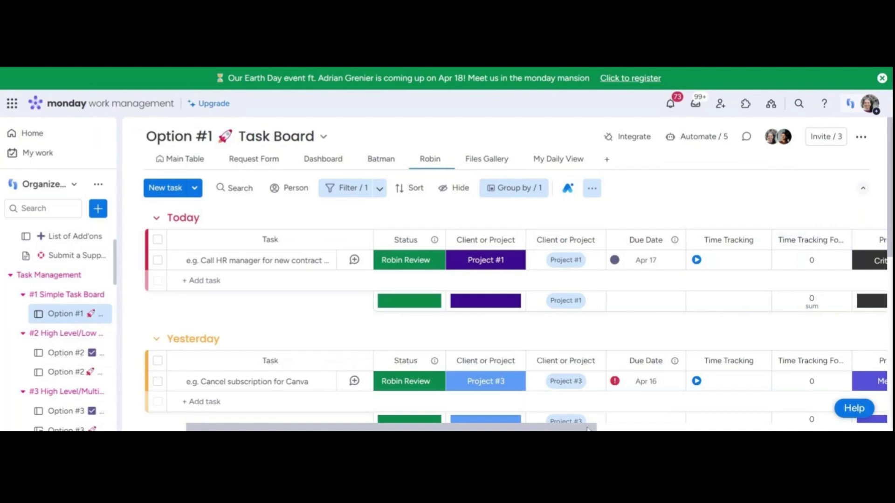
left_click_drag(588, 429, 684, 429)
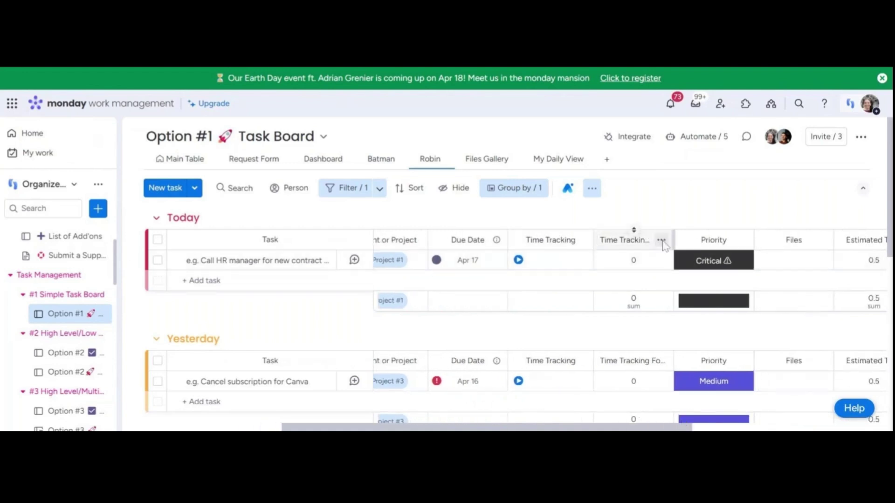
left_click(660, 240)
mouse_move(524, 255)
left_click(481, 255)
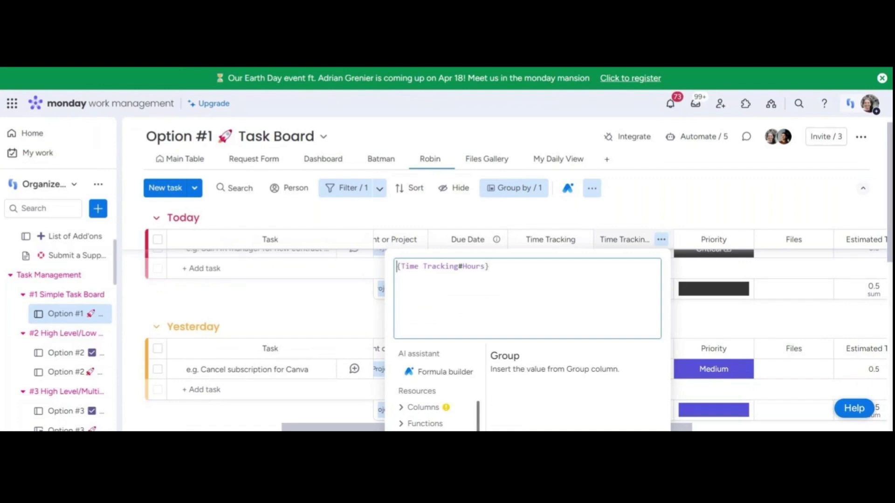
left_click(679, 198)
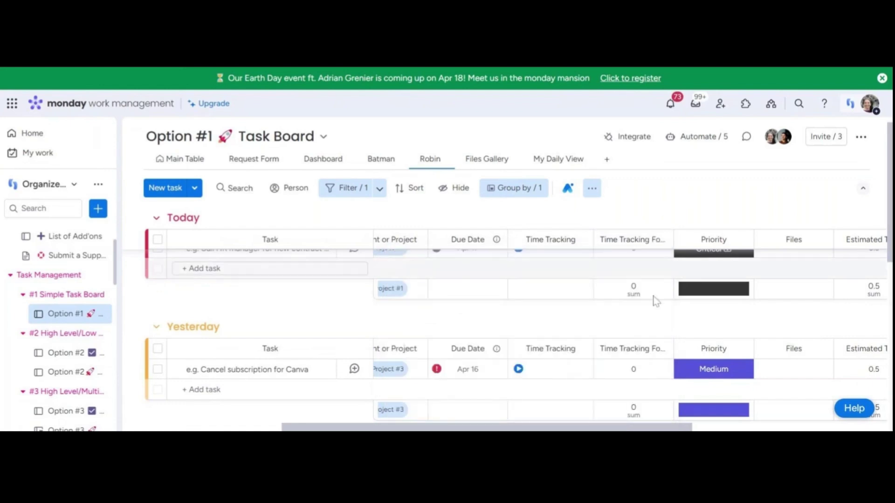
- Compare the tracked time with the formula column's hours for the tasks in the Past Dates group
scroll(656, 300, "up", 1)
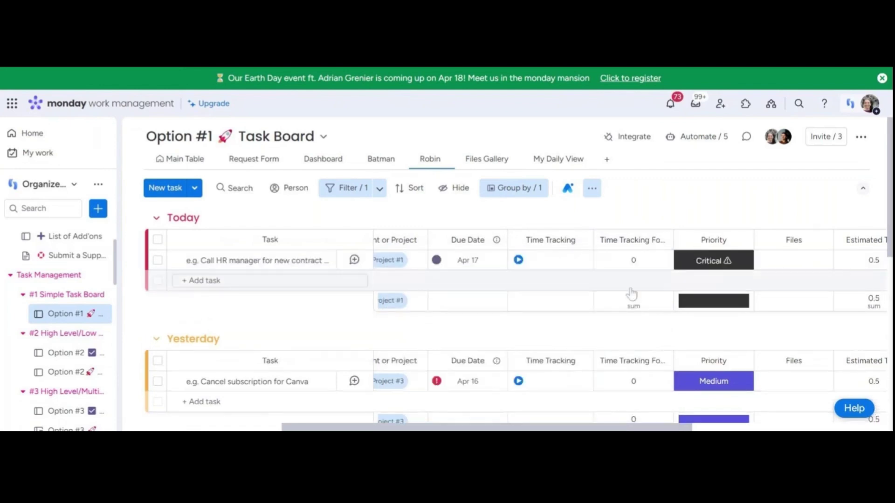
scroll(632, 294, "down", 3)
scroll(631, 292, "down", 2)
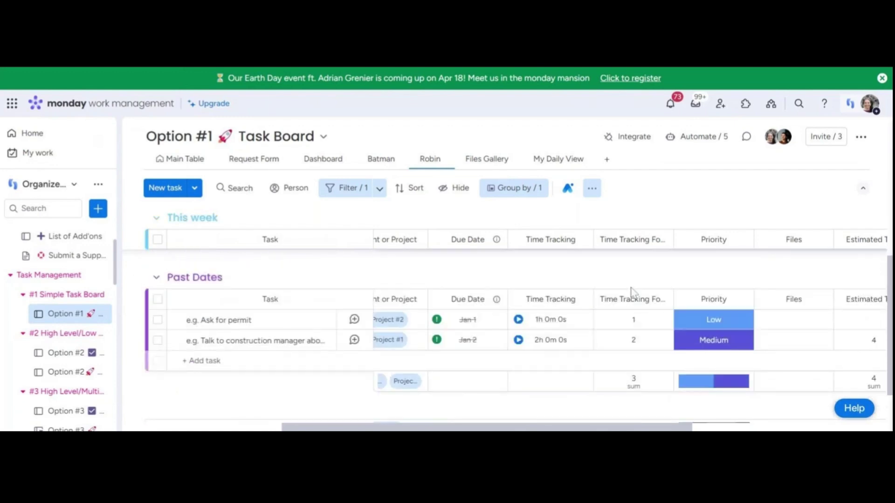